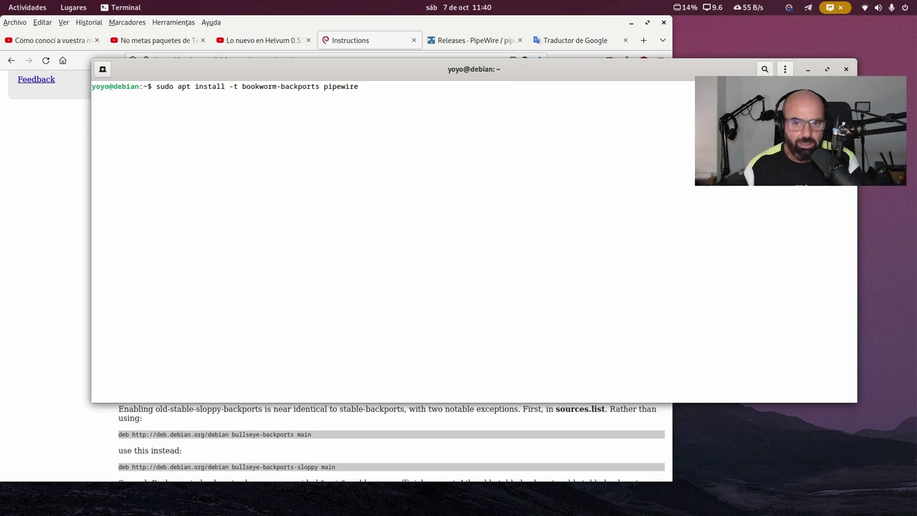
{"action": "left_click", "coordinate": [73, 7]}
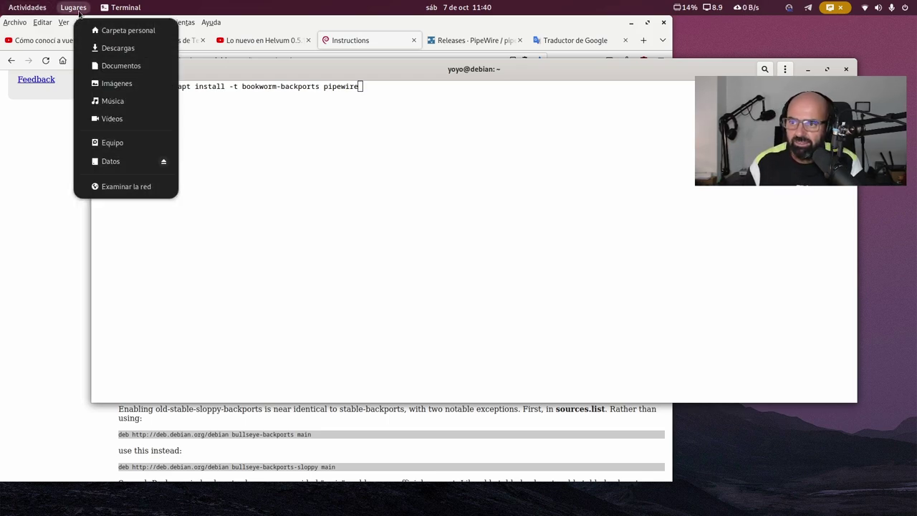
{"action": "left_click", "coordinate": [95, 32]}
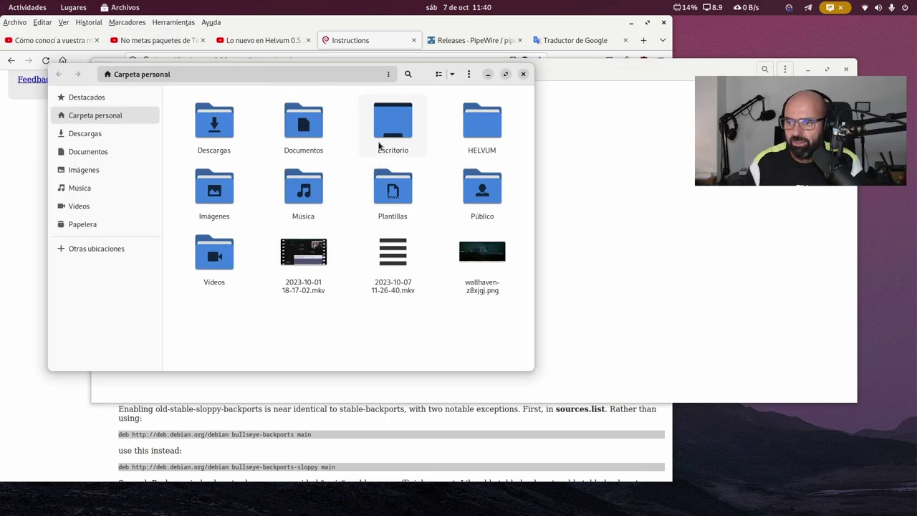
{"action": "double_click", "coordinate": [209, 187]}
{"action": "double_click", "coordinate": [222, 119]}
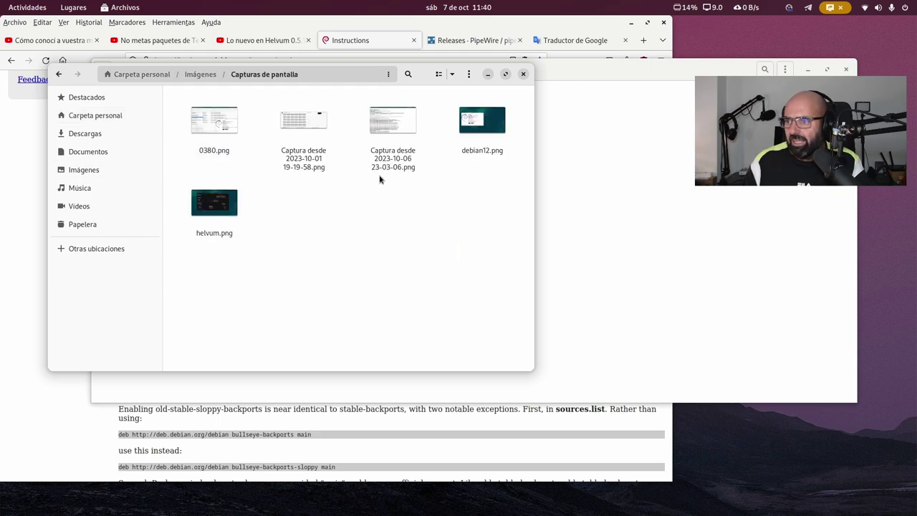
{"action": "left_click", "coordinate": [392, 131]}
{"action": "double_click", "coordinate": [392, 130]}
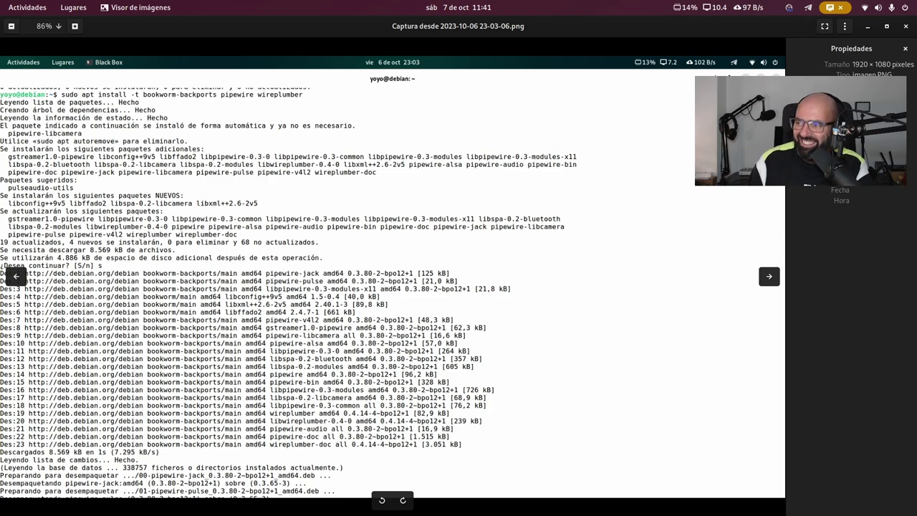
{"action": "left_click", "coordinate": [906, 26]}
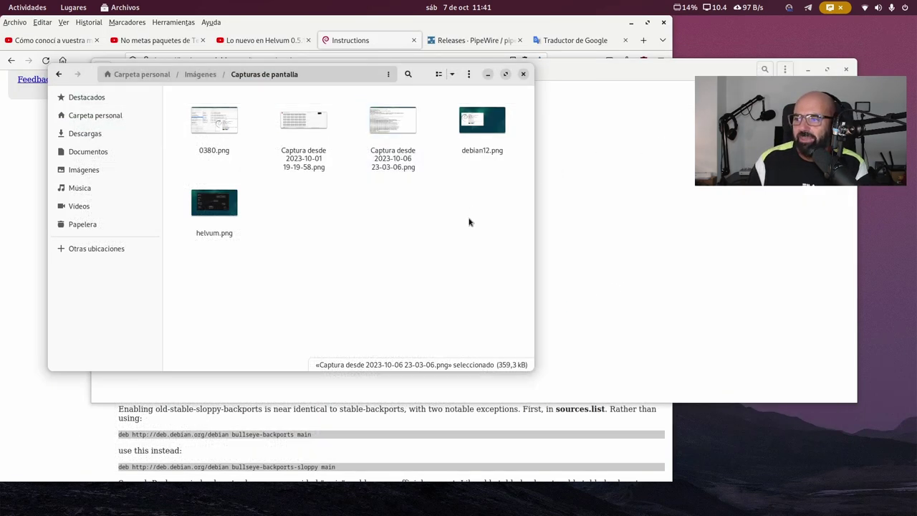
Clear the desktop by closing the Capturas de pantalla and sources.list.d folder windows and minimizing the terminal with the pending install command
{"action": "left_click", "coordinate": [523, 73]}
{"action": "left_click", "coordinate": [807, 69]}
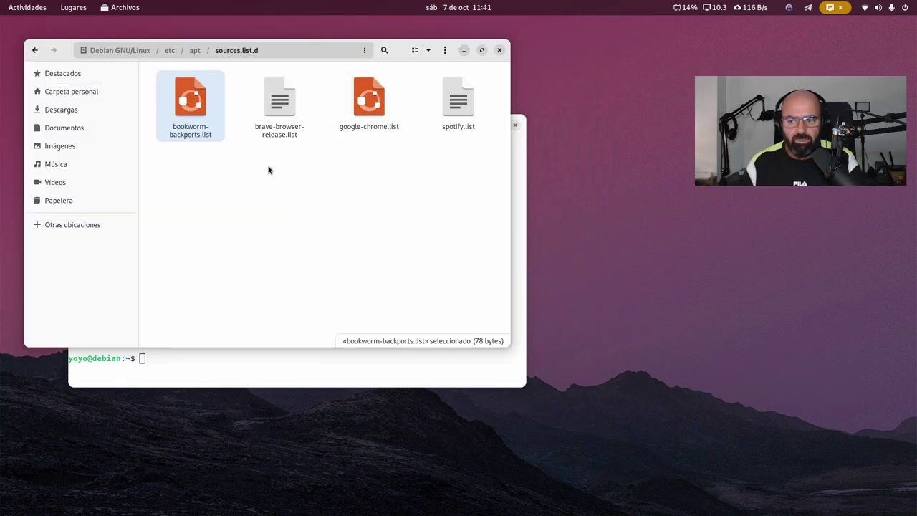
{"action": "left_click", "coordinate": [267, 264]}
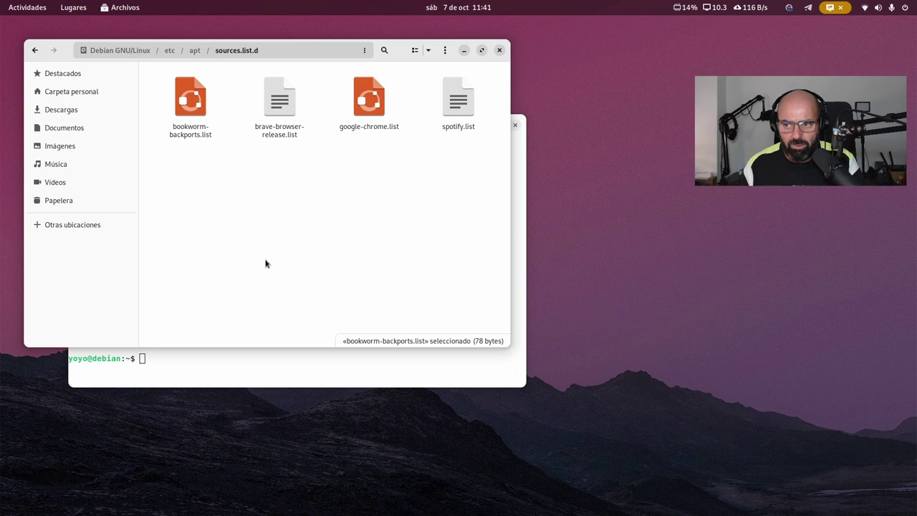
{"action": "left_click", "coordinate": [500, 49]}
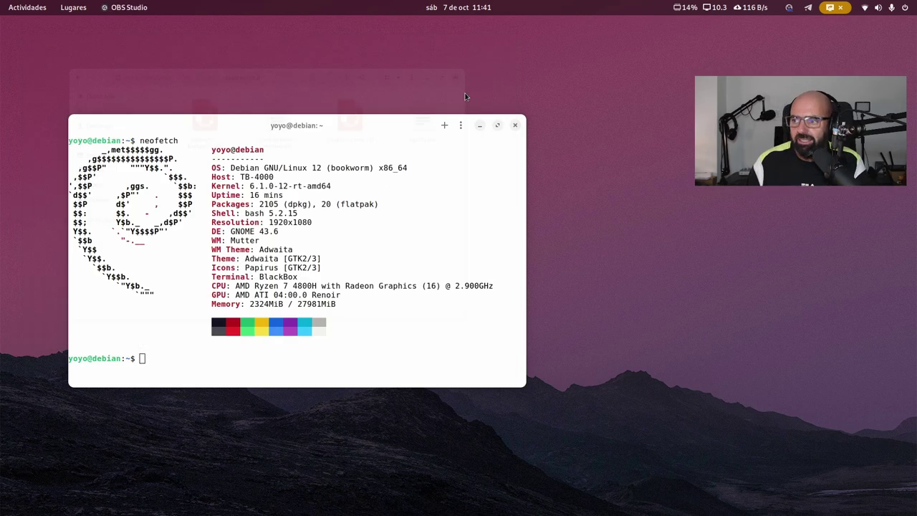
Find and launch the Synaptic package manager, authenticate with the administrator password, and maximize its window
{"action": "left_click", "coordinate": [51, 9]}
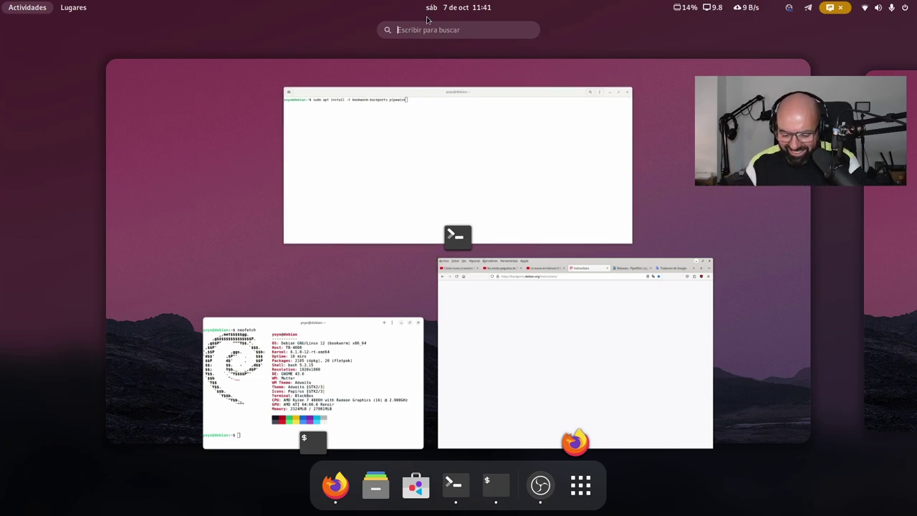
{"action": "type", "text": "syn"}
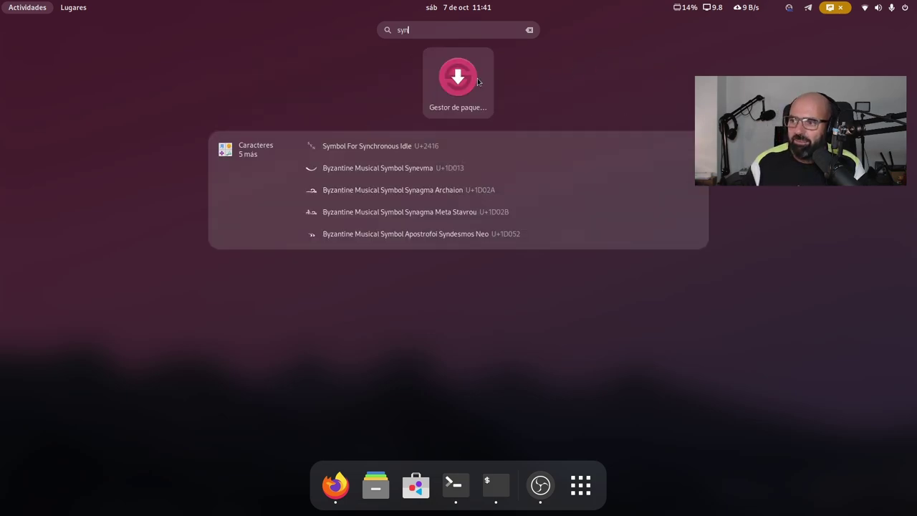
{"action": "left_click", "coordinate": [449, 80]}
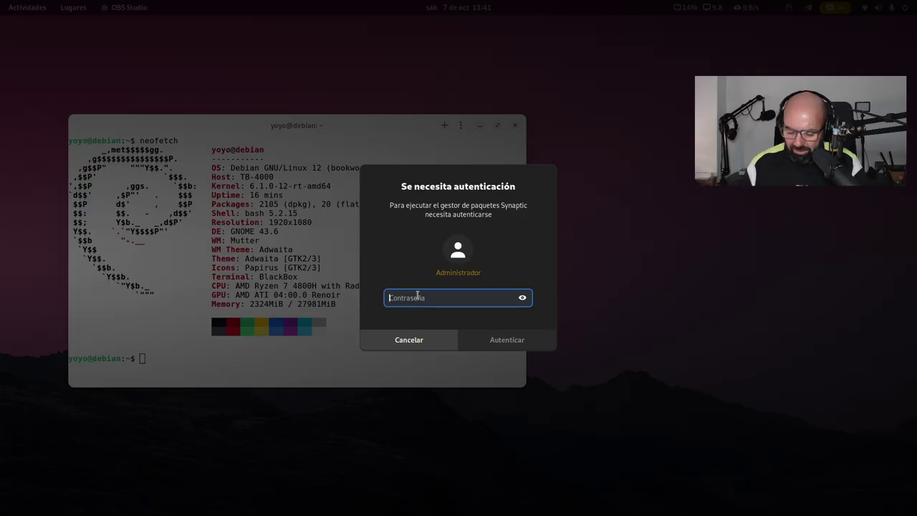
{"action": "type", "text": "•"}
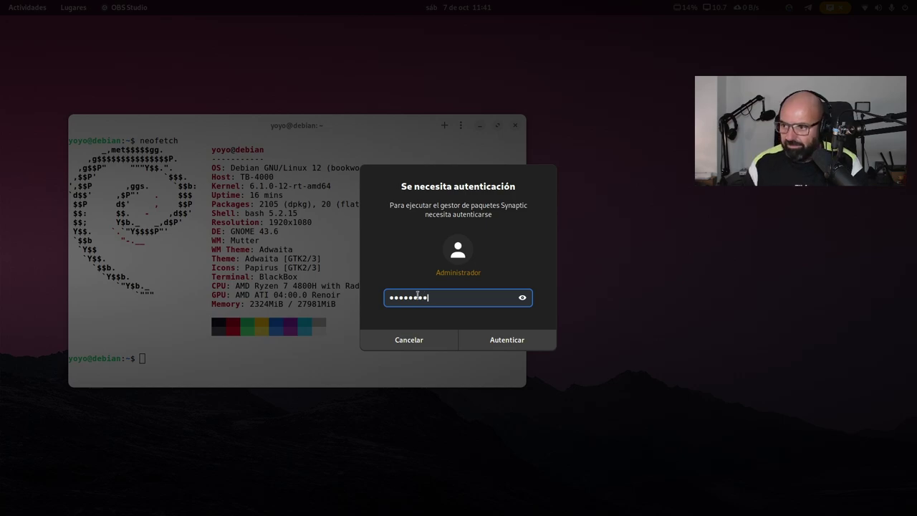
{"action": "key", "text": "Return"}
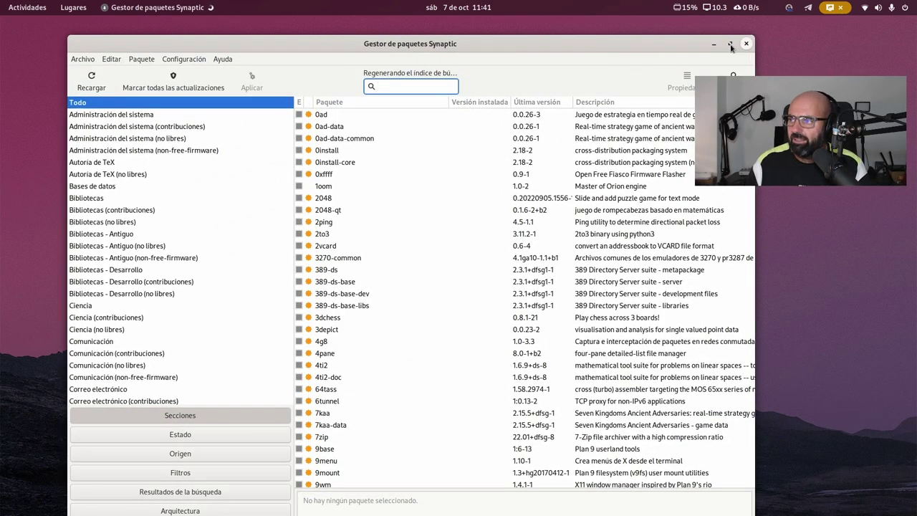
{"action": "left_click", "coordinate": [730, 44]}
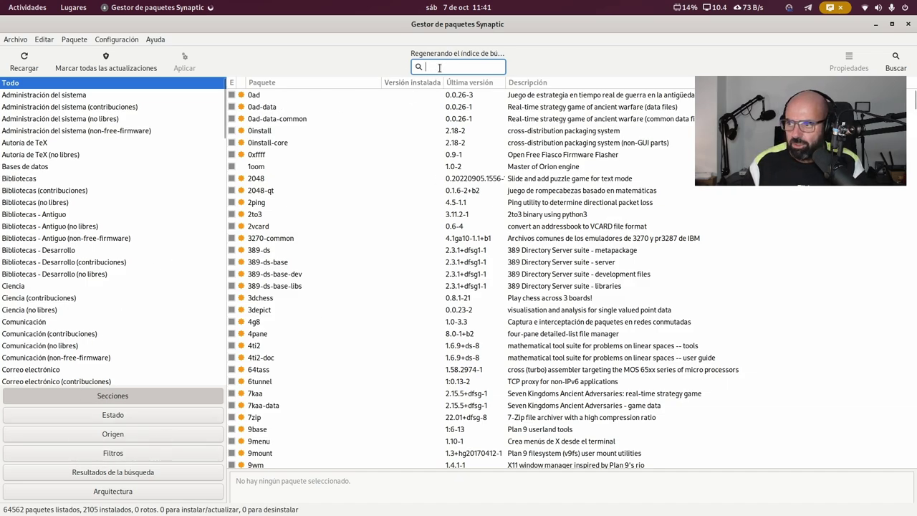
Filter the packages by "pipewire" and origin stable-backports/main (deb.debian.org), widening the installed version column
{"action": "type", "text": "pip"}
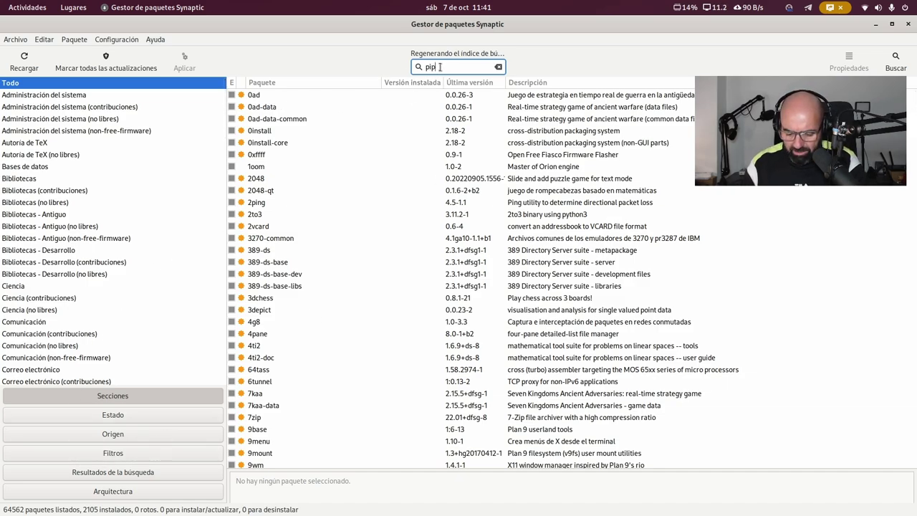
{"action": "type", "text": "ewire"}
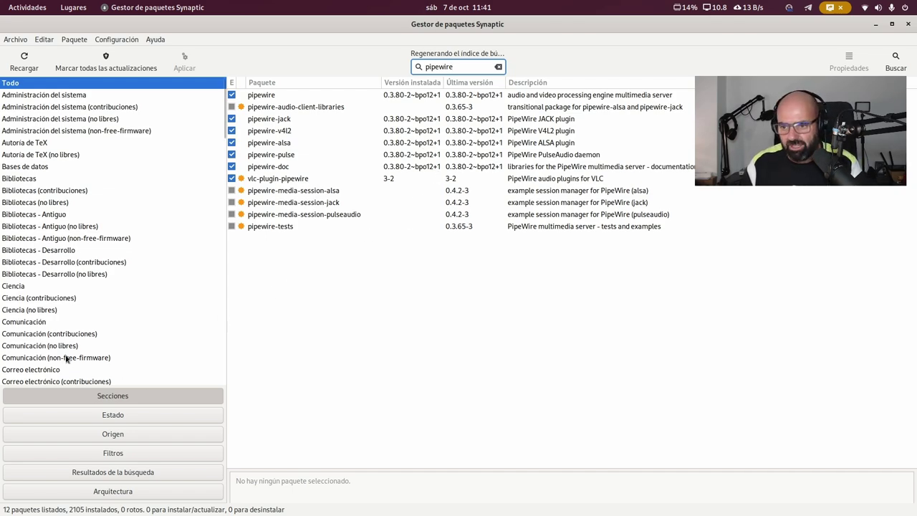
{"action": "left_click", "coordinate": [127, 434]}
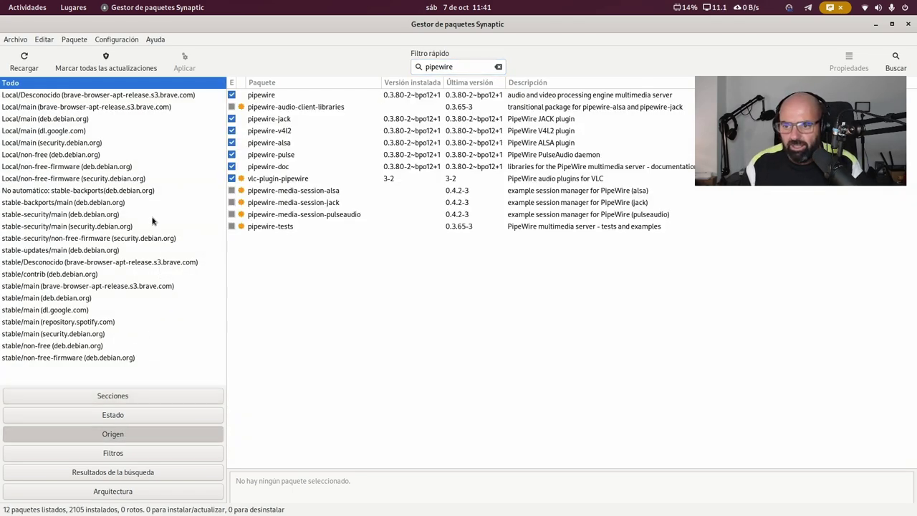
{"action": "left_click", "coordinate": [85, 204]}
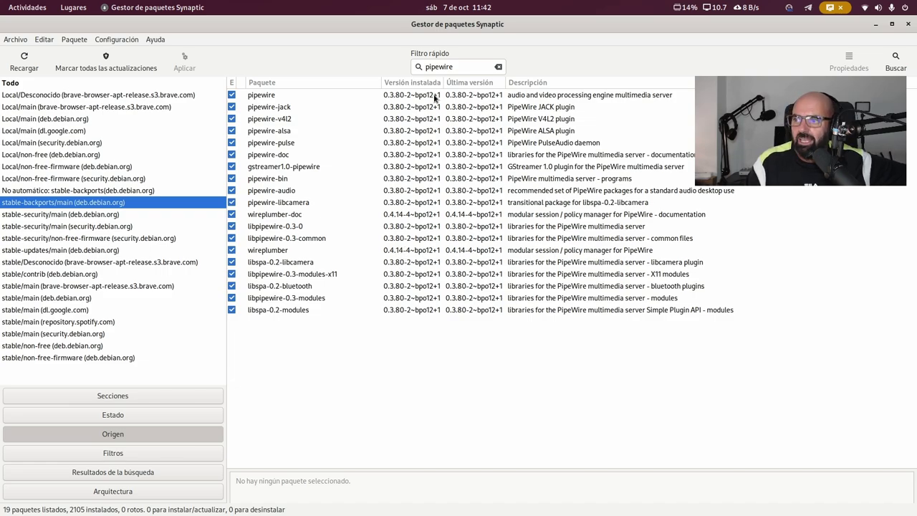
{"action": "left_click_drag", "start_coordinate": [443, 81], "coordinate": [473, 82]}
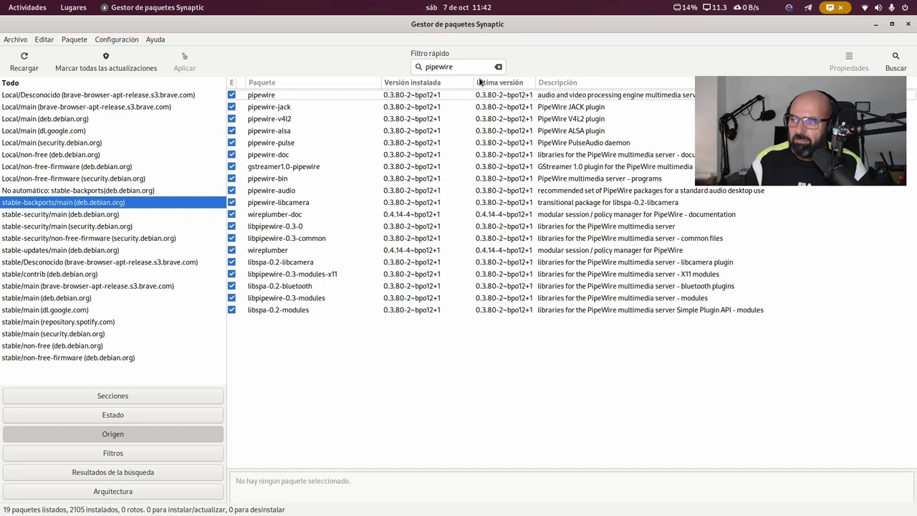
Return to the section listing of all packages, filter it by "papirus", and select papirus-icon-theme
{"action": "left_click", "coordinate": [498, 66]}
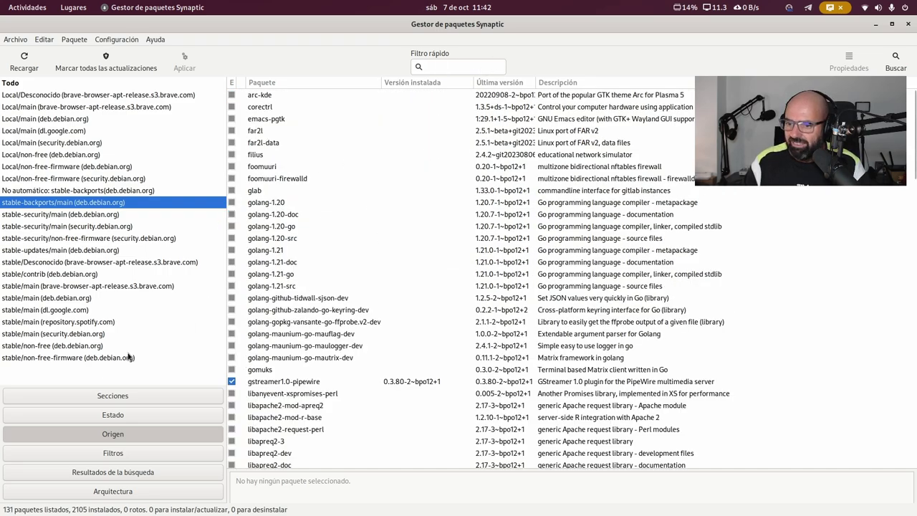
{"action": "left_click", "coordinate": [101, 394]}
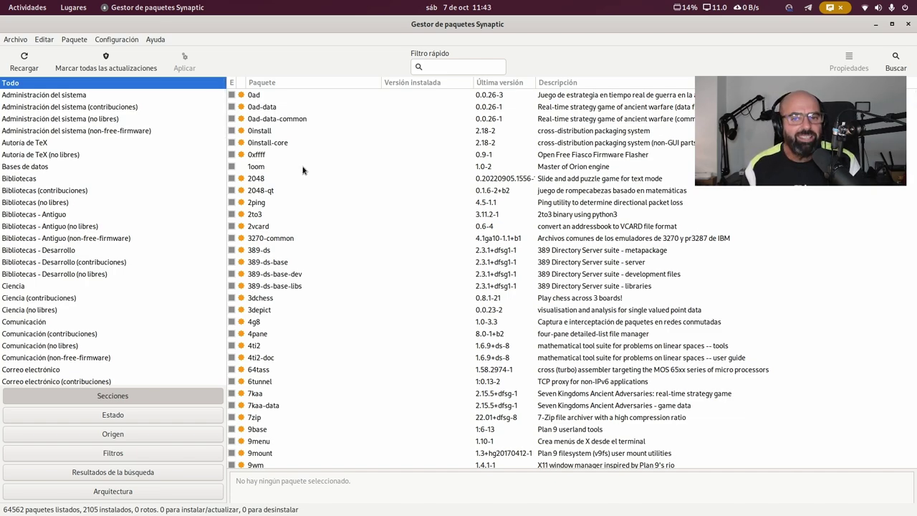
{"action": "left_click", "coordinate": [450, 66]}
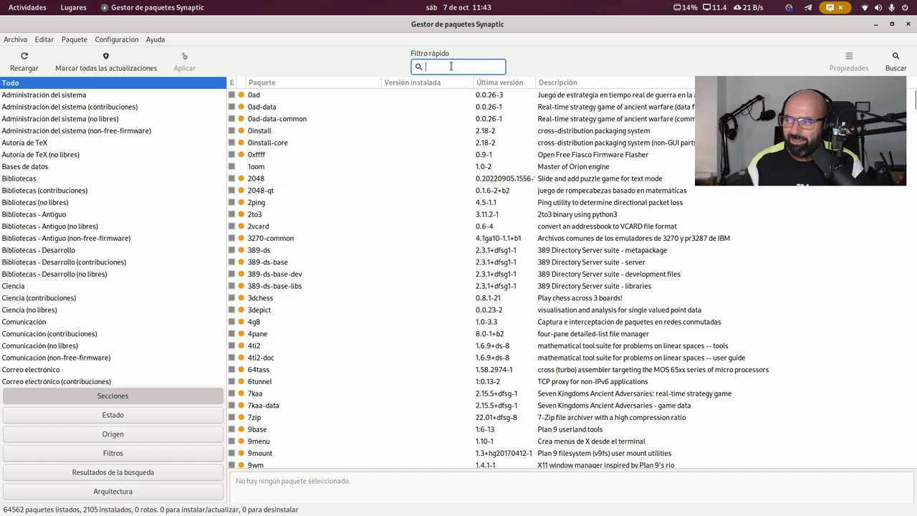
{"action": "type", "text": "pa"}
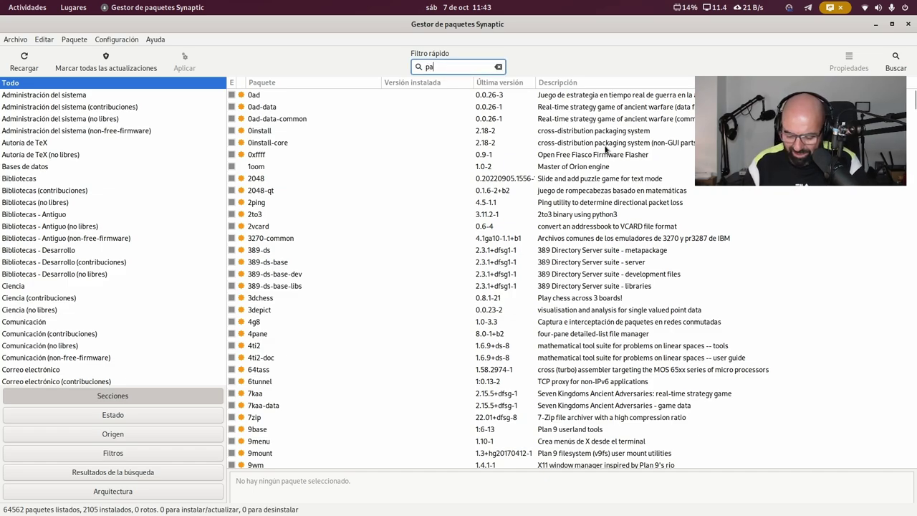
{"action": "type", "text": "pirus"}
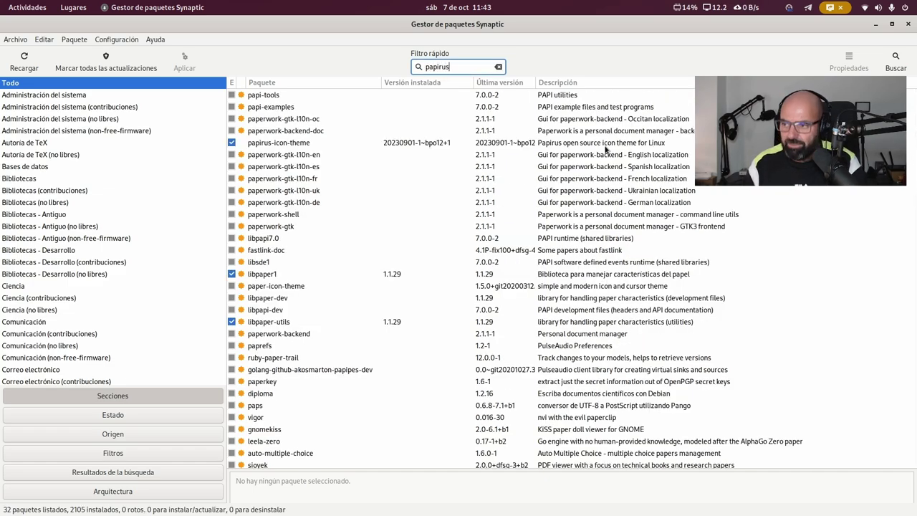
{"action": "left_click", "coordinate": [318, 97]}
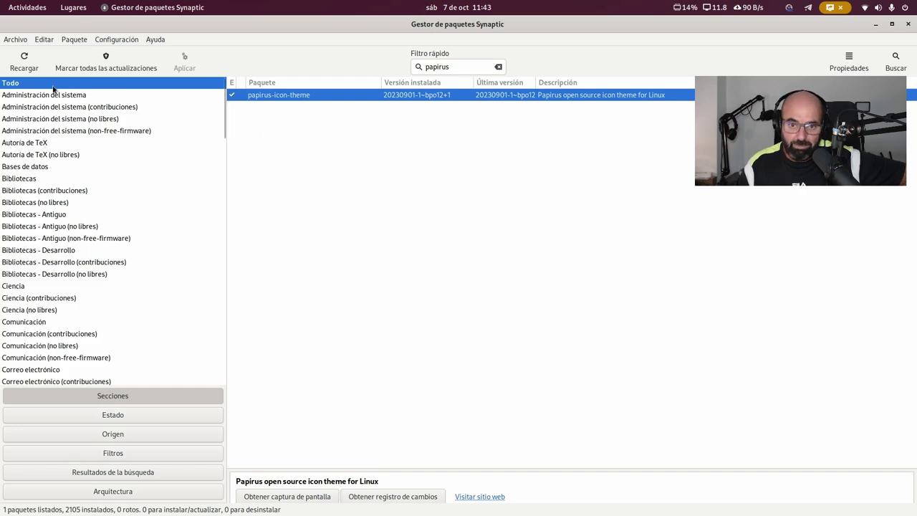
Examine the versions that can be forced for papirus-icon-theme, choose 20230104-2 (stable) as a trial, and cancel
{"action": "left_click", "coordinate": [89, 41]}
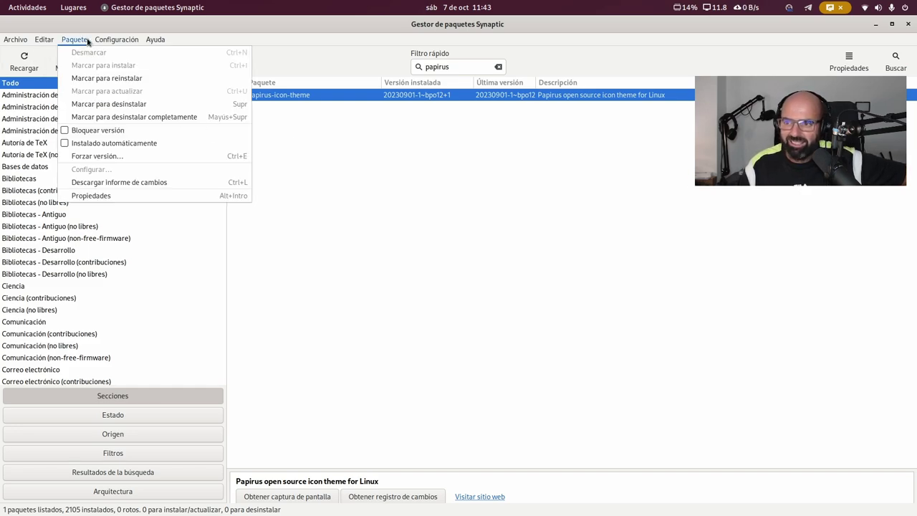
{"action": "left_click", "coordinate": [109, 159]}
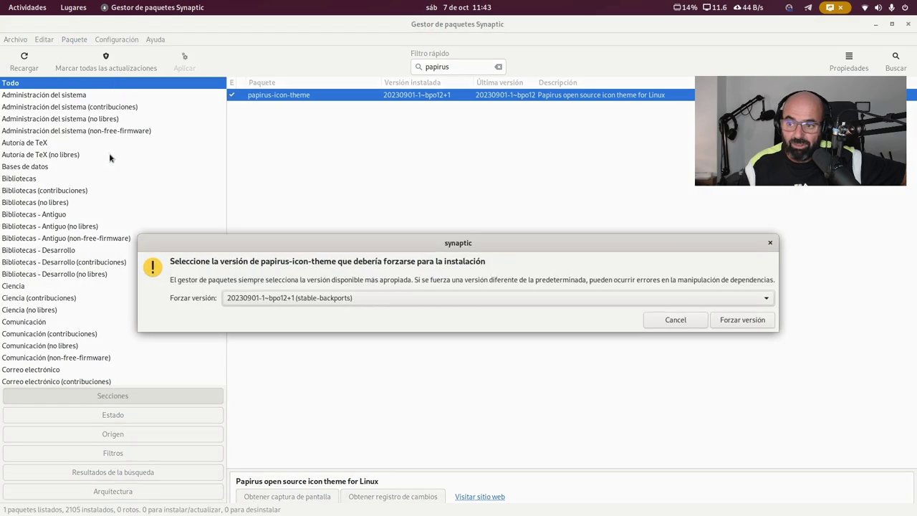
{"action": "left_click", "coordinate": [398, 300]}
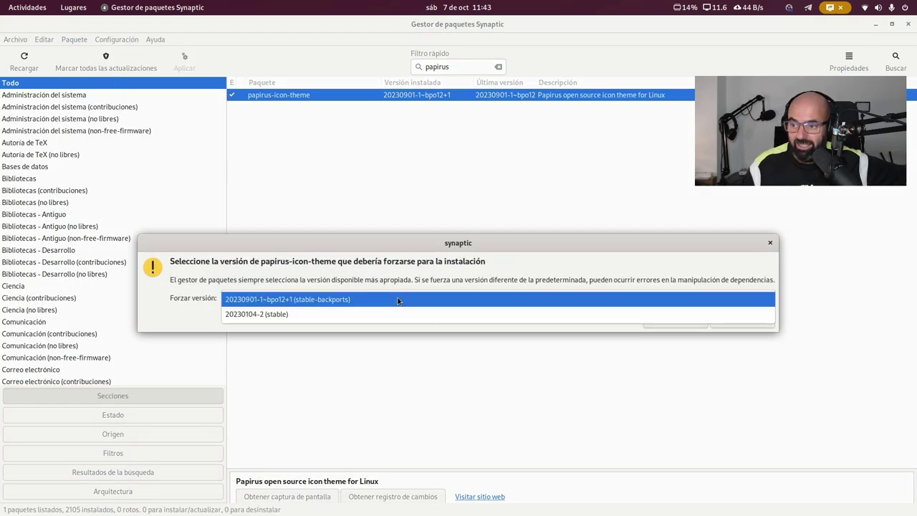
{"action": "left_click", "coordinate": [310, 301]}
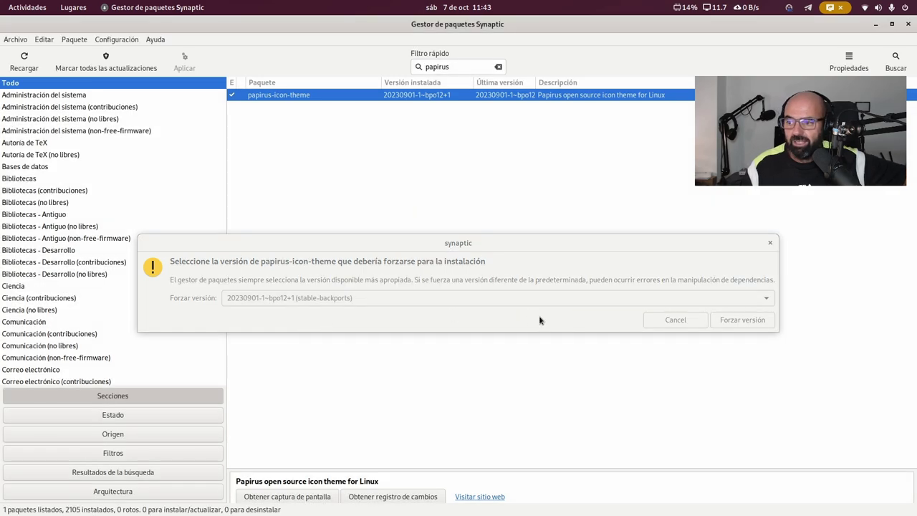
{"action": "left_click_drag", "start_coordinate": [471, 244], "coordinate": [478, 228]}
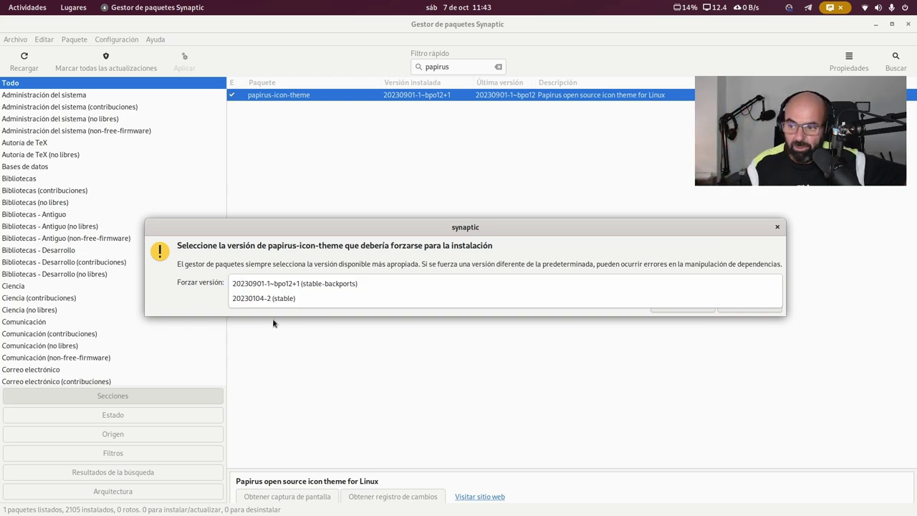
{"action": "left_click", "coordinate": [262, 300]}
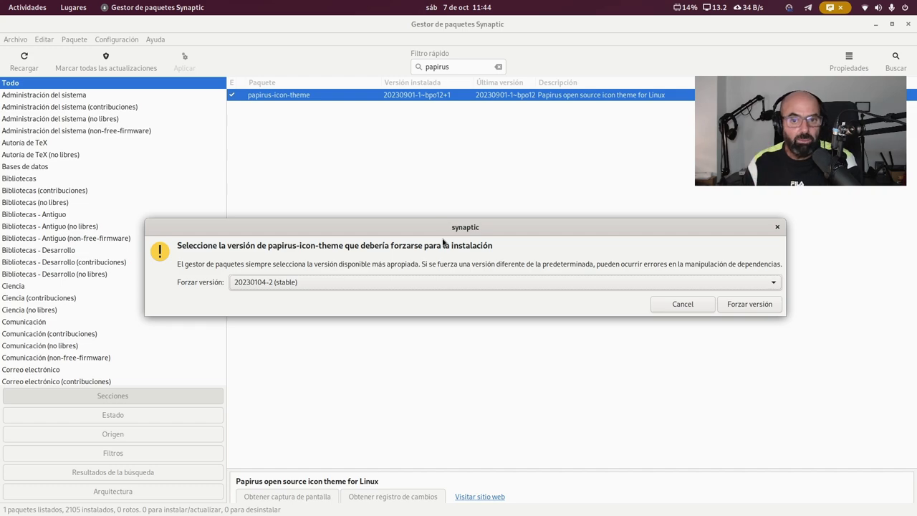
{"action": "left_click", "coordinate": [682, 304]}
Replace the quick filter text with "yt" and select the yt-dlp package
{"action": "left_click", "coordinate": [471, 71]}
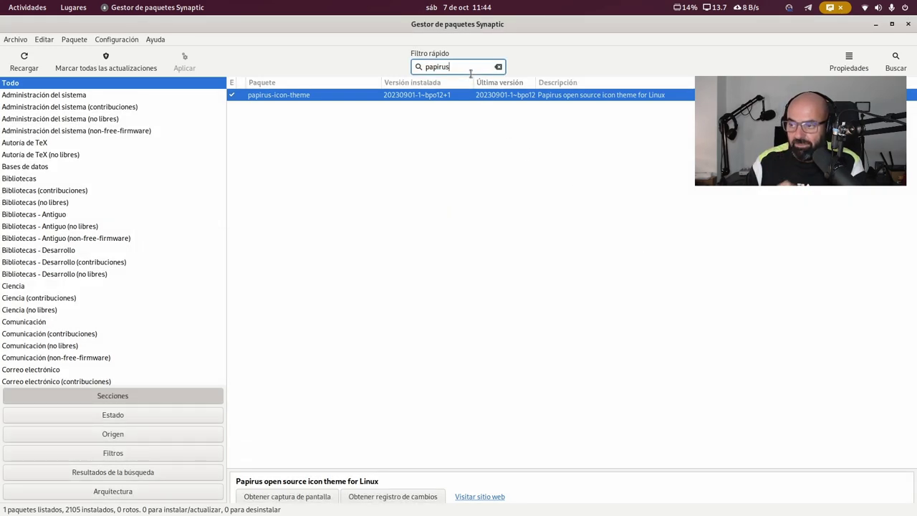
{"action": "key", "text": "BackSpace"}
{"action": "key", "text": "BackSpace"}
{"action": "key", "text": "BackSpace"}
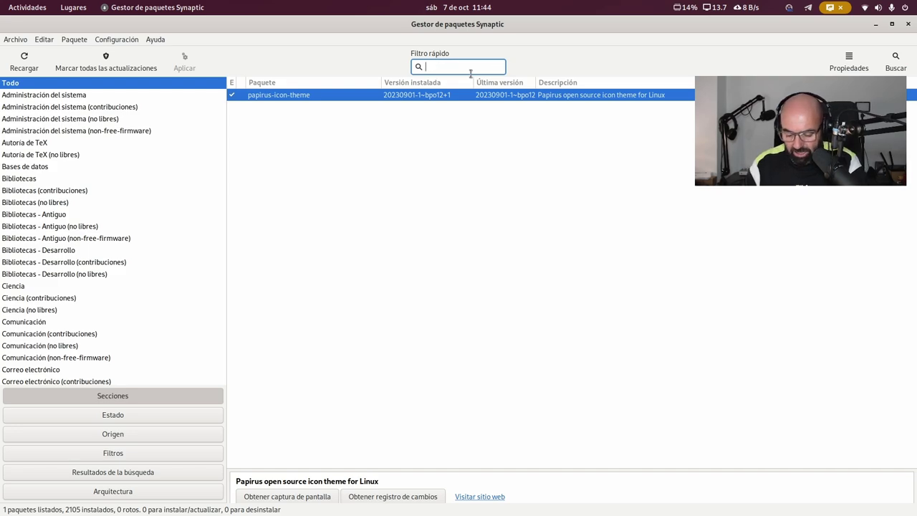
{"action": "type", "text": "yt"}
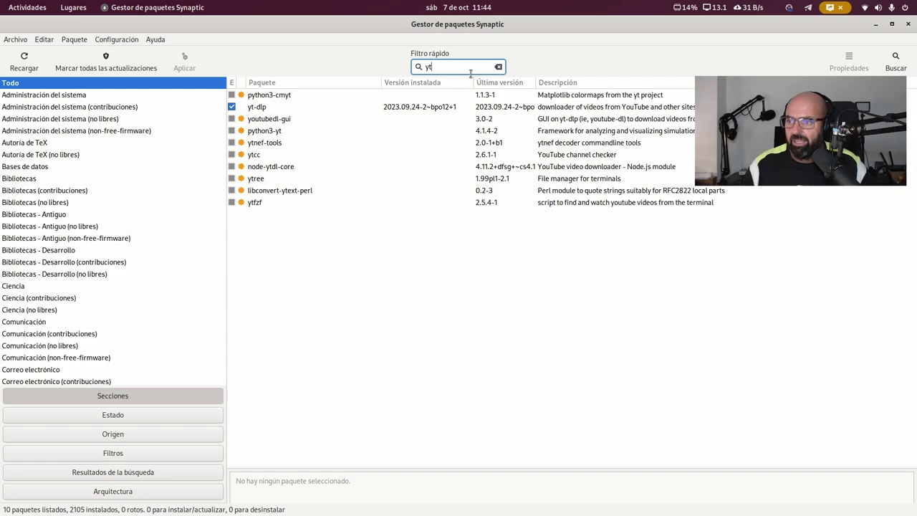
{"action": "left_click", "coordinate": [255, 109]}
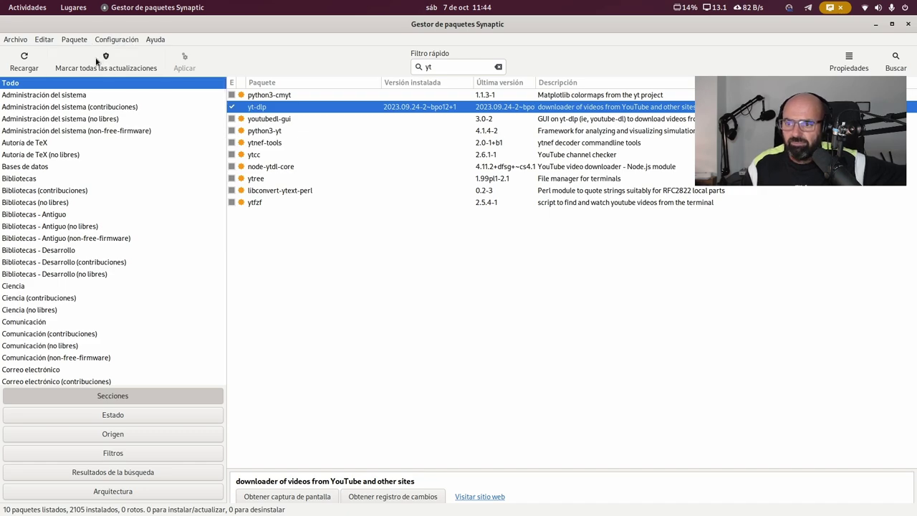
Examine the versions that can be forced for yt-dlp, and cancel without forcing one
{"action": "left_click", "coordinate": [75, 41]}
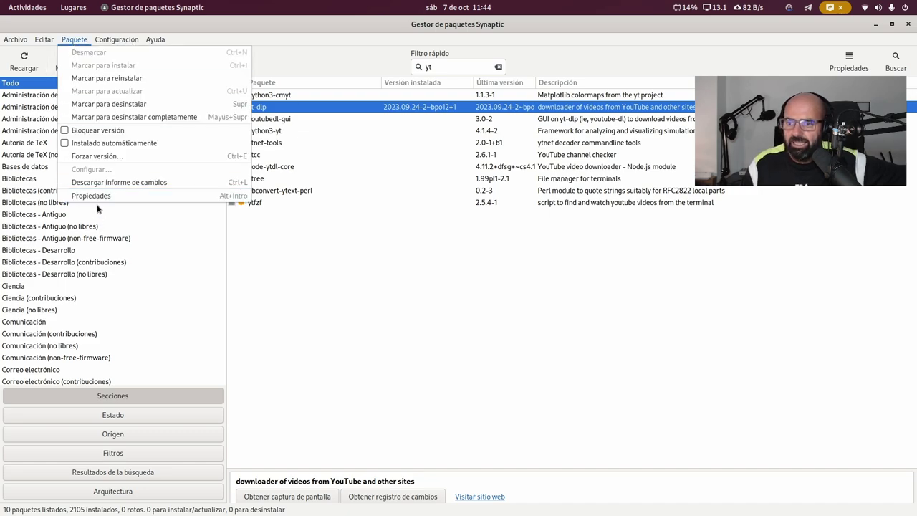
{"action": "left_click", "coordinate": [106, 157]}
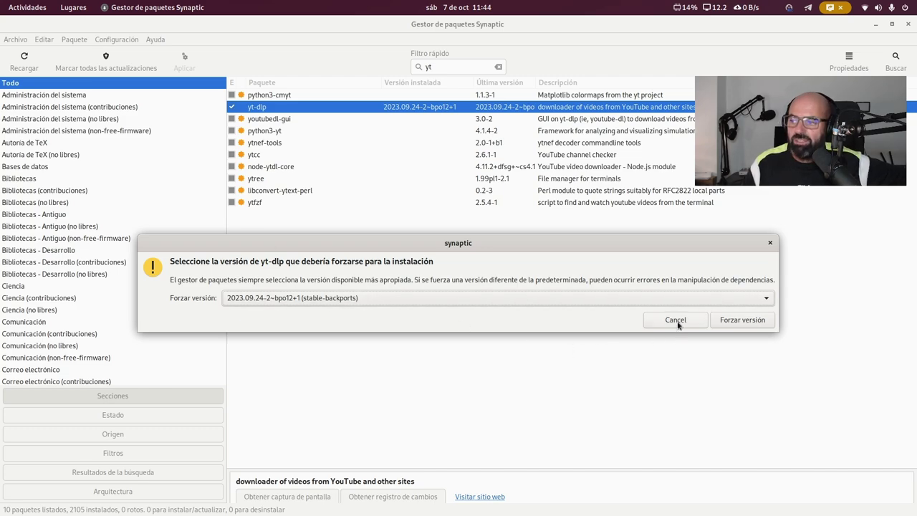
{"action": "left_click", "coordinate": [319, 297]}
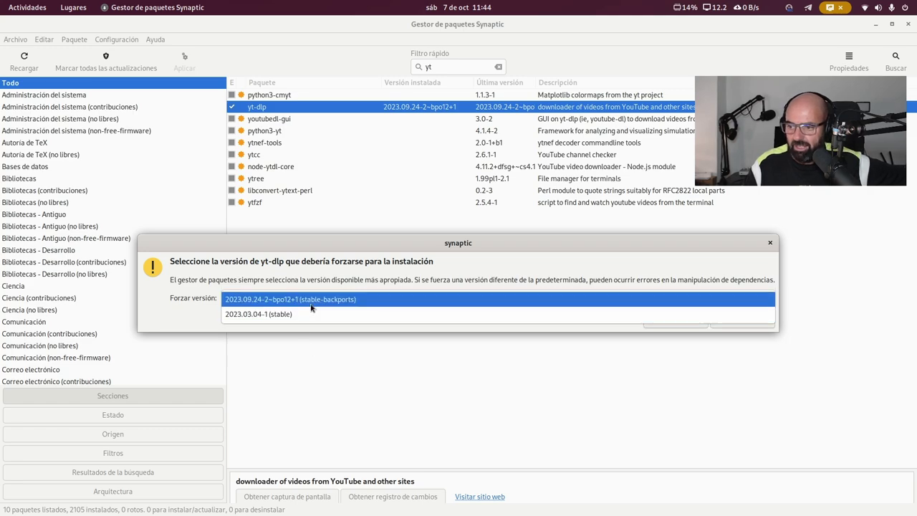
{"action": "left_click", "coordinate": [708, 375]}
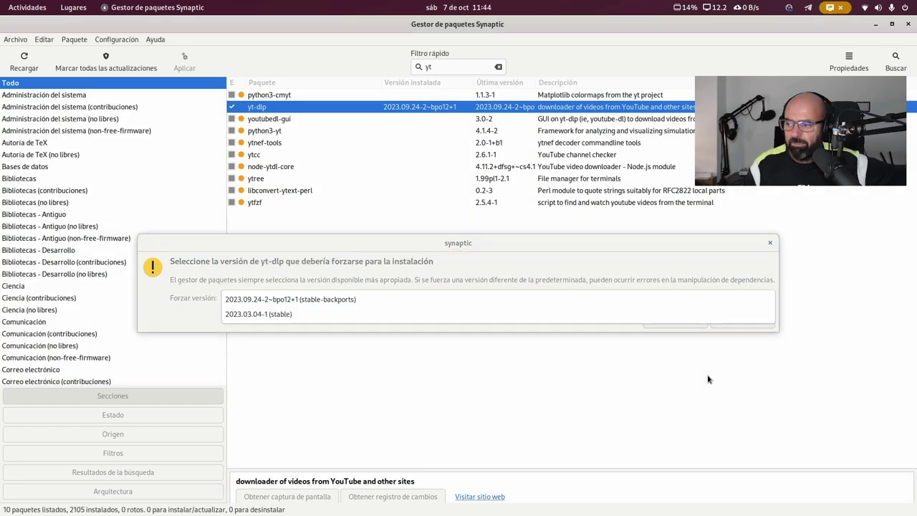
{"action": "left_click", "coordinate": [681, 324]}
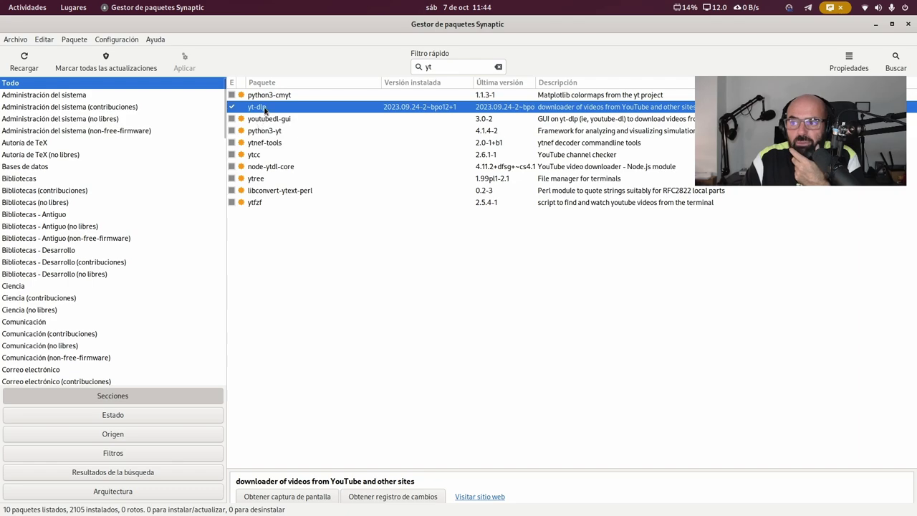
Compare the stable-backports and stable versions in the properties of yt-dlp, using an enlarged window, and close it
{"action": "left_click", "coordinate": [847, 61]}
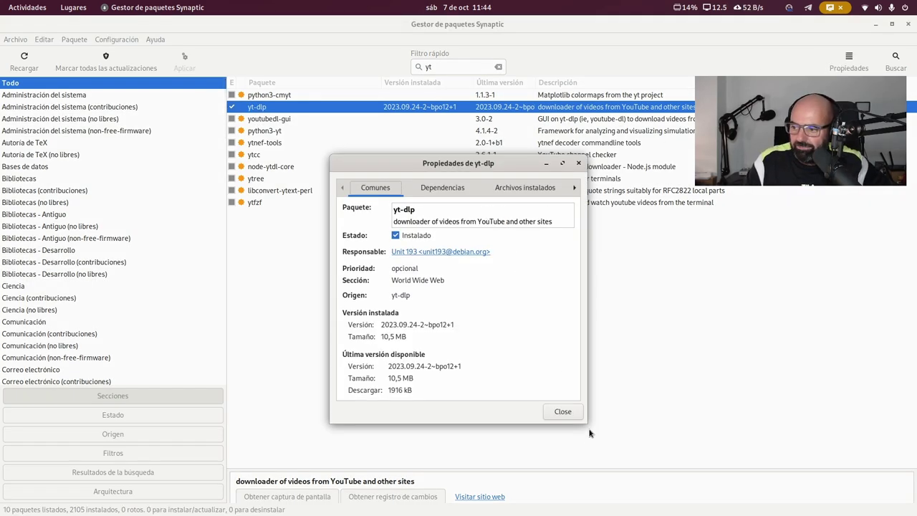
{"action": "left_click_drag", "start_coordinate": [586, 423], "coordinate": [769, 459]}
{"action": "left_click_drag", "start_coordinate": [636, 157], "coordinate": [483, 139]}
{"action": "left_click", "coordinate": [387, 172]}
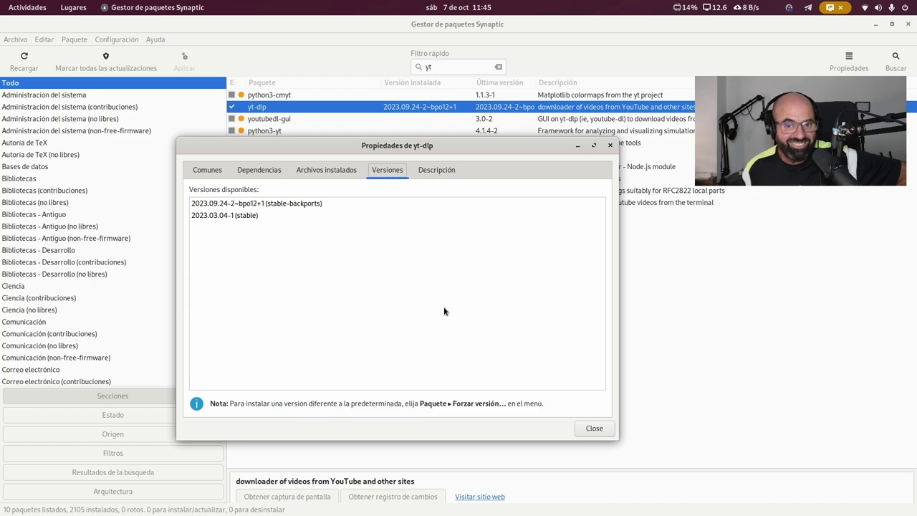
{"action": "left_click", "coordinate": [208, 203]}
{"action": "left_click", "coordinate": [207, 216]}
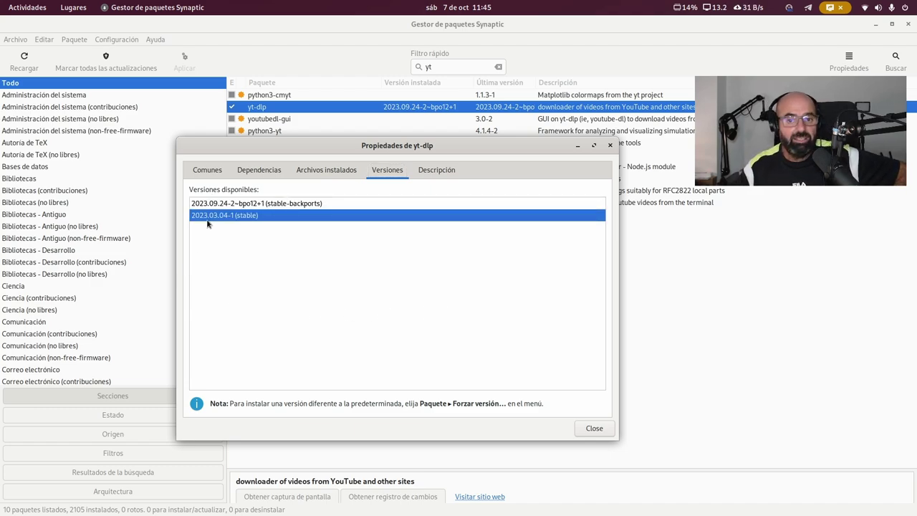
{"action": "left_click", "coordinate": [269, 204]}
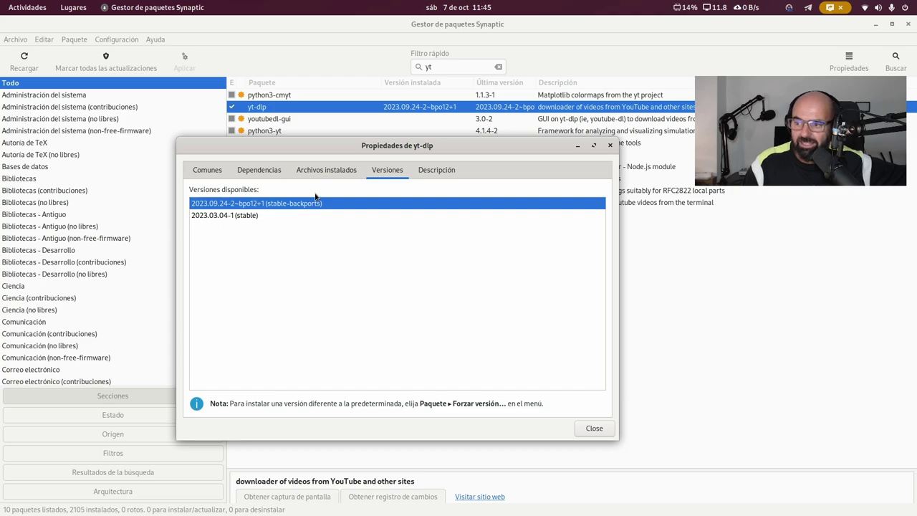
{"action": "left_click", "coordinate": [229, 214]}
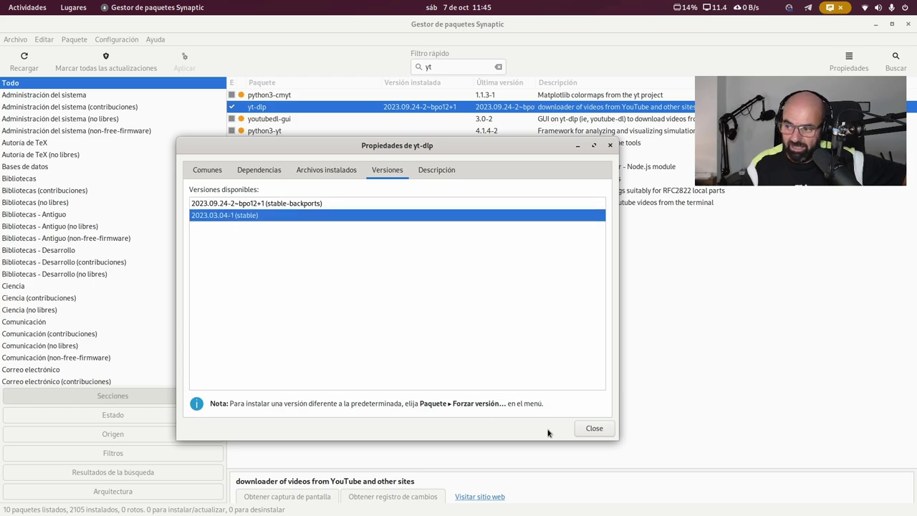
{"action": "left_click", "coordinate": [593, 427]}
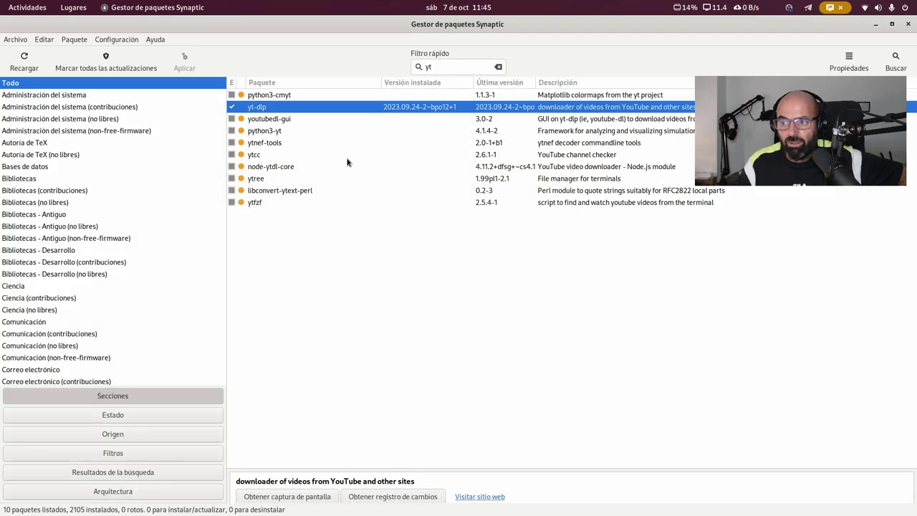
Filter the packages by "vlc" and examine the available versions in the vlc package's properties, closing them when done
{"action": "left_click", "coordinate": [446, 67]}
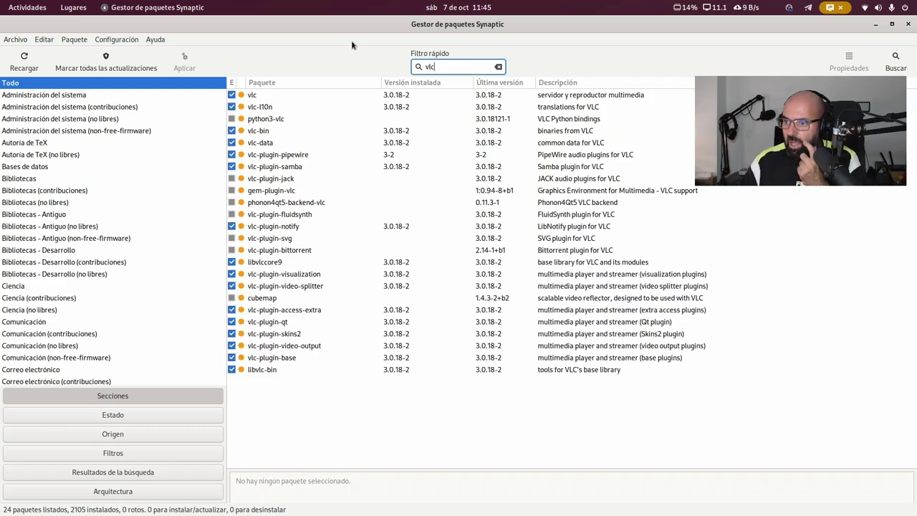
{"action": "left_click", "coordinate": [265, 100]}
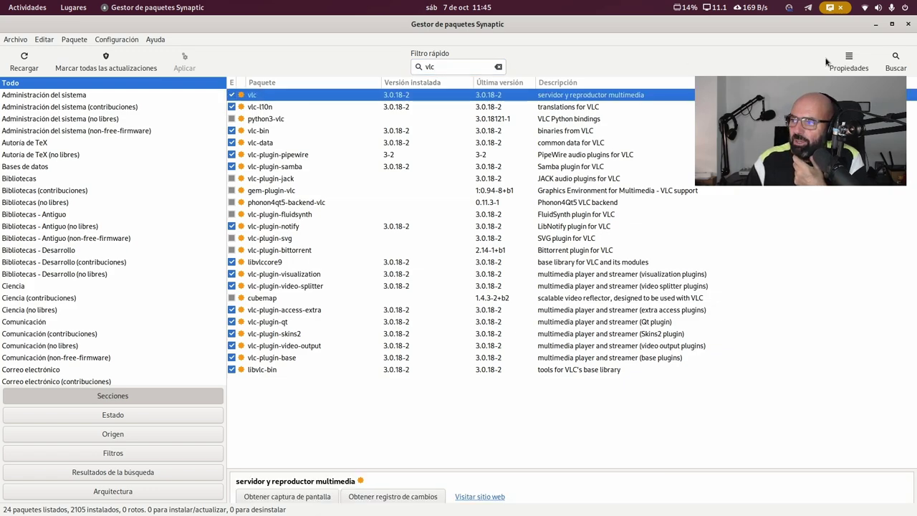
{"action": "left_click", "coordinate": [848, 59]}
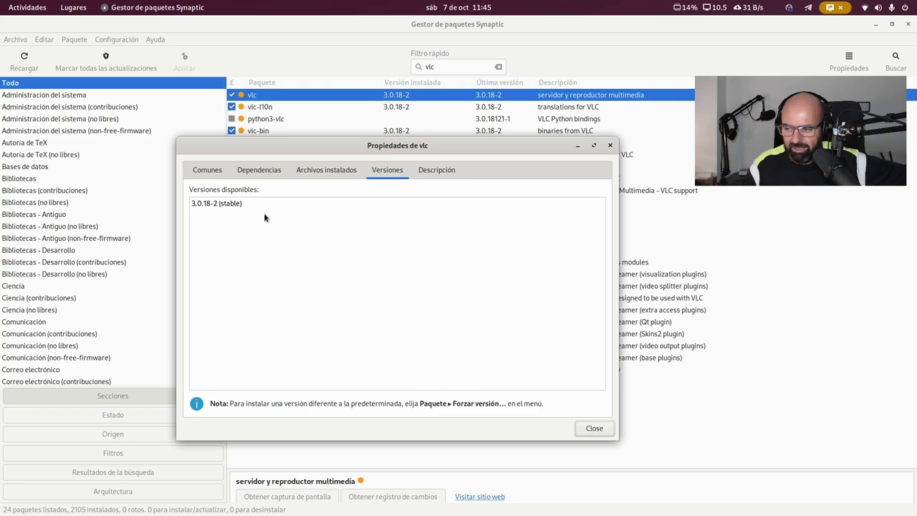
{"action": "left_click", "coordinate": [597, 432]}
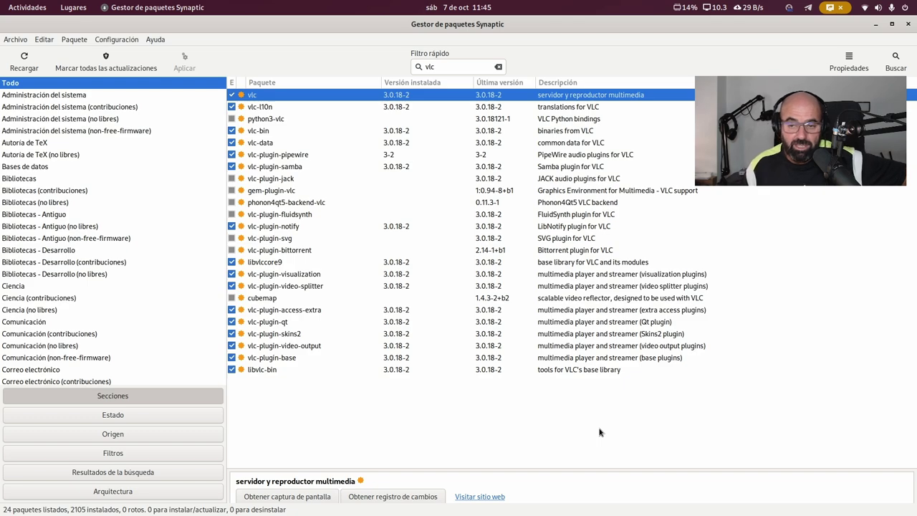
Clear the quick filter and list the packages of origin stable/non-free-firmware (deb.debian.org)
{"action": "left_click", "coordinate": [497, 65]}
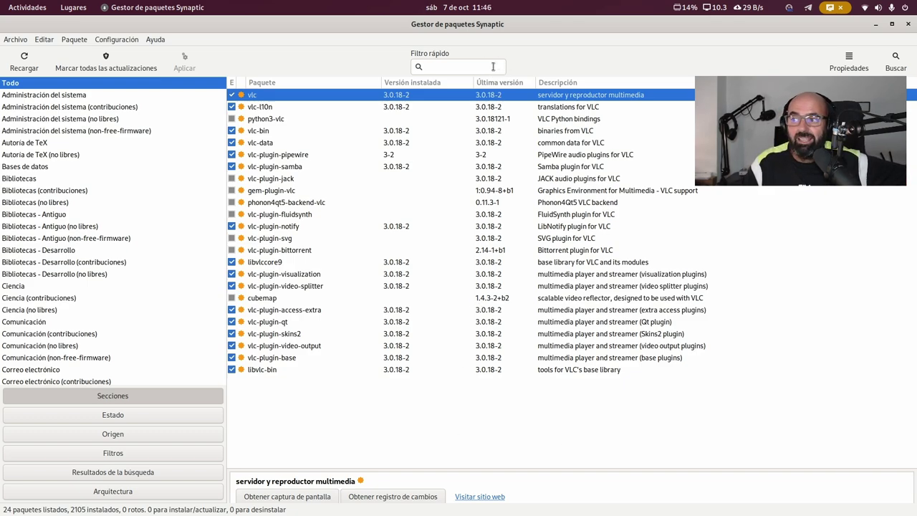
{"action": "left_click", "coordinate": [123, 435]}
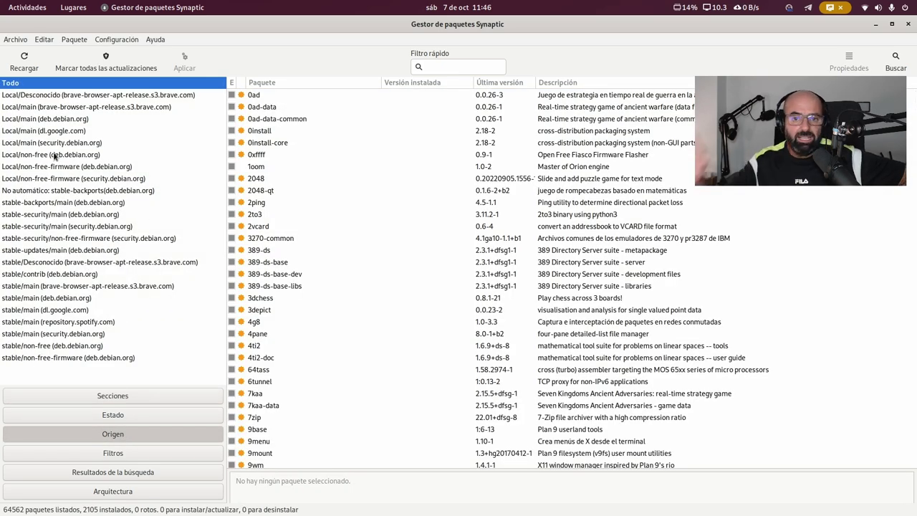
{"action": "left_click", "coordinate": [46, 358]}
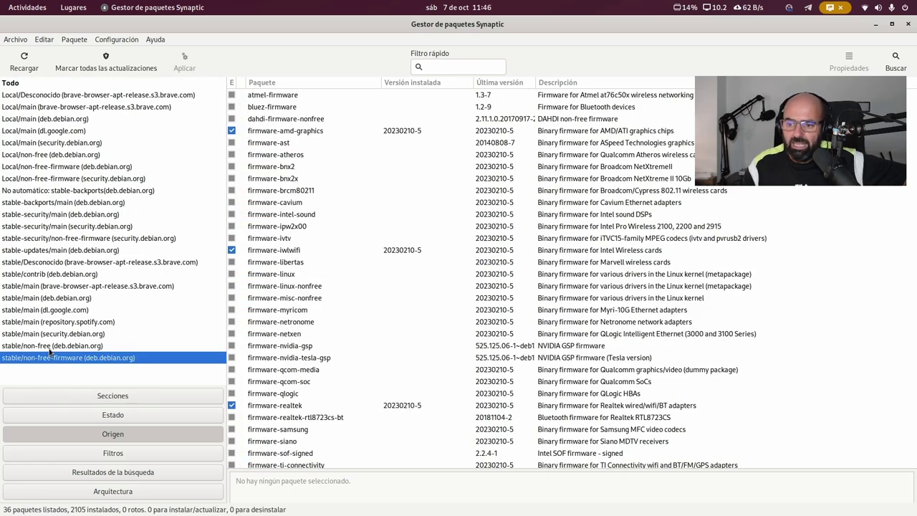
{"action": "scroll", "coordinate": [415, 256], "scroll_direction": "down", "scroll_amount": 2}
{"action": "scroll", "coordinate": [415, 255], "scroll_direction": "up", "scroll_amount": 2}
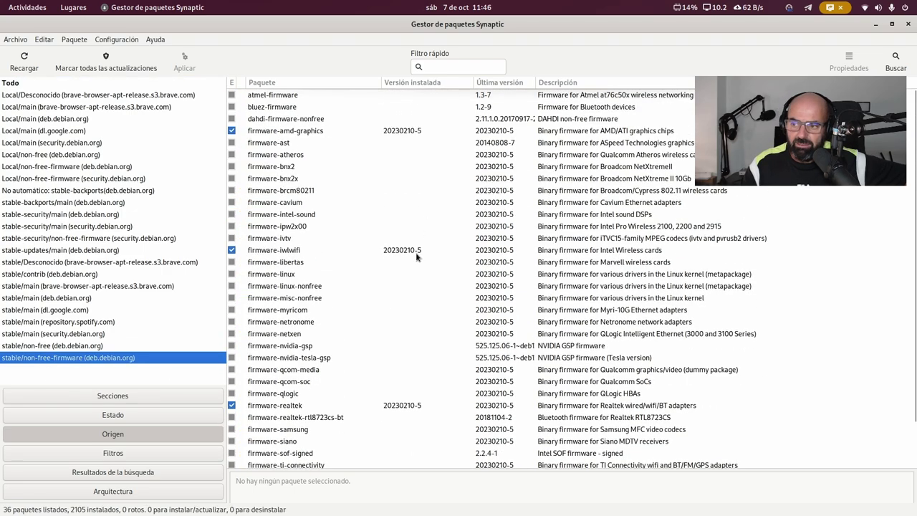
Browse the packages of origin stable/main (security.debian.org), dismissing any package context menu
{"action": "left_click", "coordinate": [73, 334]}
{"action": "scroll", "coordinate": [372, 266], "scroll_direction": "down", "scroll_amount": 8}
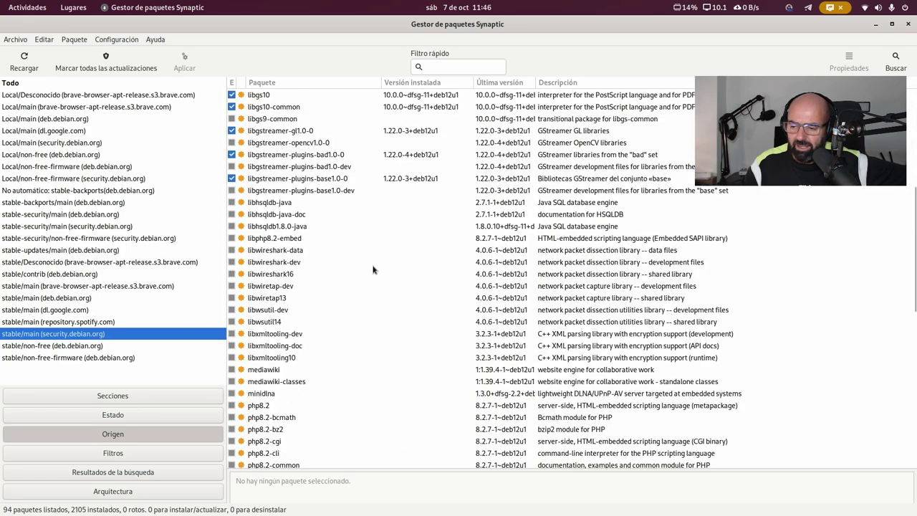
{"action": "scroll", "coordinate": [373, 266], "scroll_direction": "up", "scroll_amount": 2}
{"action": "right_click", "coordinate": [373, 264]}
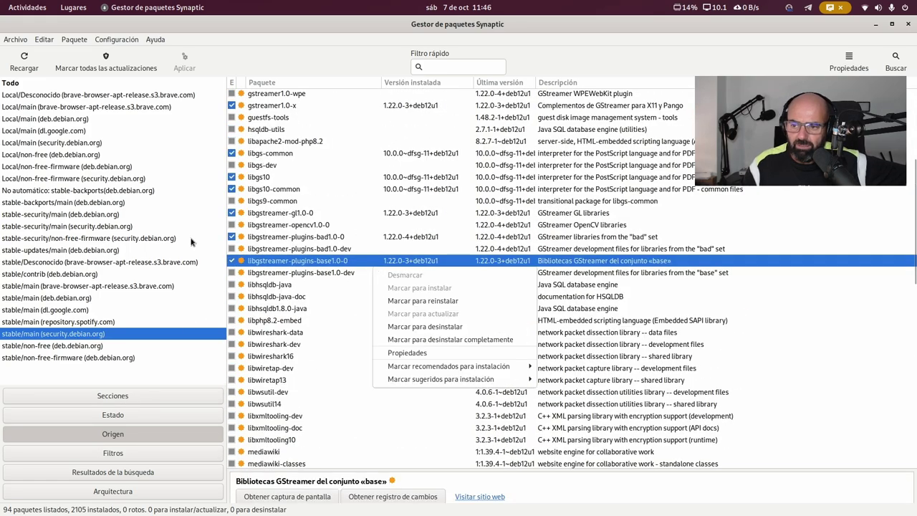
{"action": "left_click", "coordinate": [84, 219]}
List the packages of origin stable-backports/main (deb.debian.org) and widen the latest version column beside the Linux kernel packages
{"action": "left_click", "coordinate": [77, 202]}
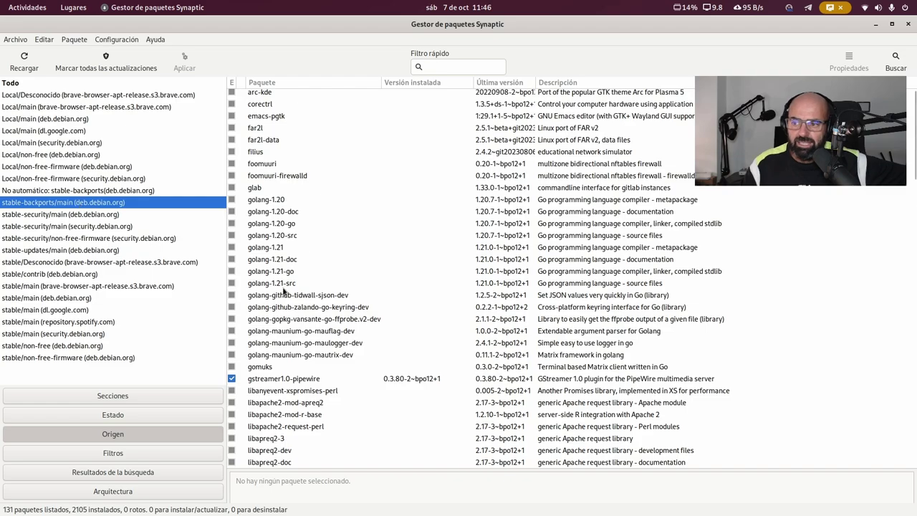
{"action": "scroll", "coordinate": [283, 290], "scroll_direction": "up", "scroll_amount": 1}
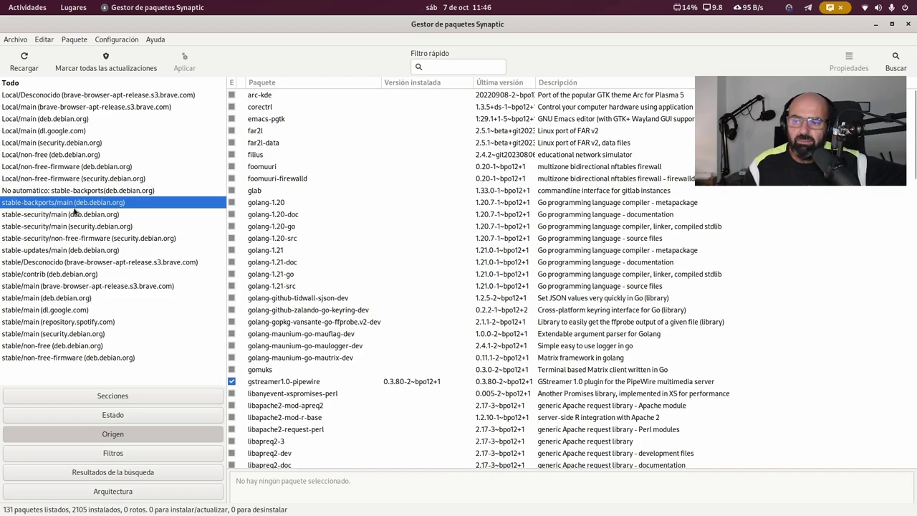
{"action": "scroll", "coordinate": [358, 222], "scroll_direction": "down", "scroll_amount": 20}
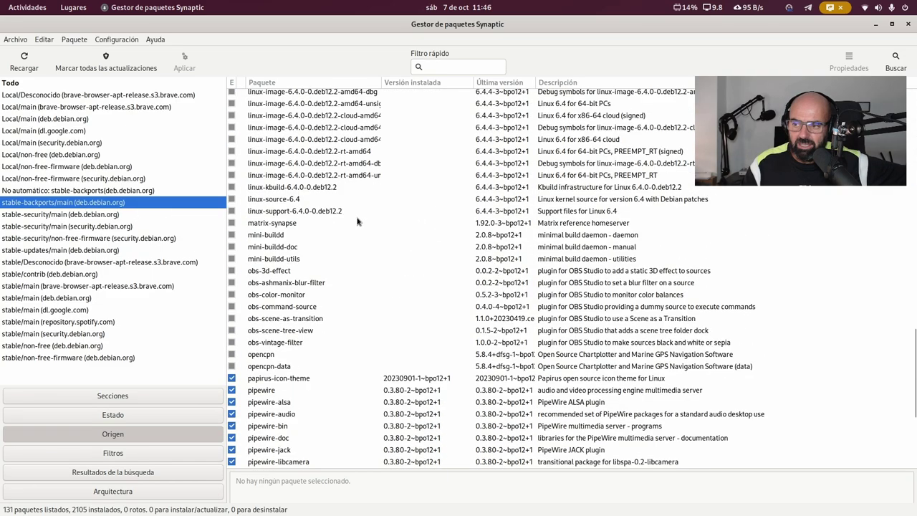
{"action": "scroll", "coordinate": [358, 222], "scroll_direction": "up", "scroll_amount": 3}
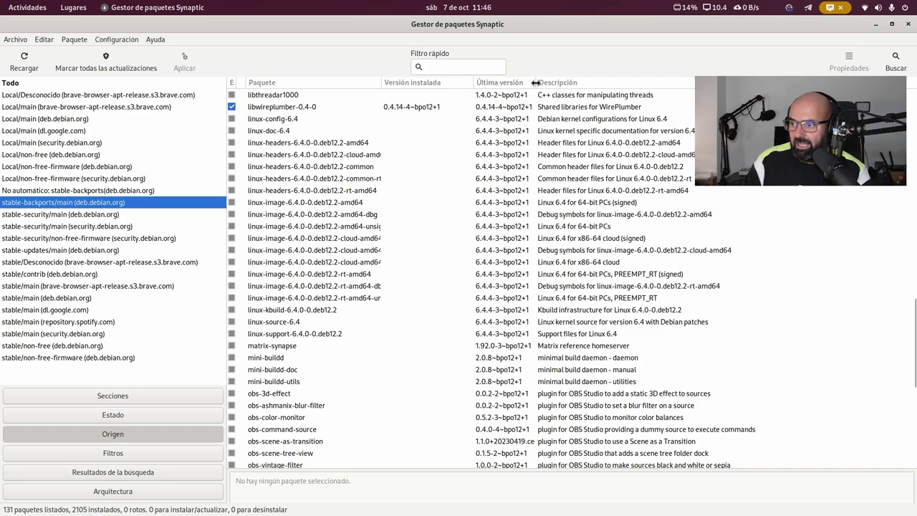
{"action": "left_click_drag", "start_coordinate": [536, 83], "coordinate": [582, 87]}
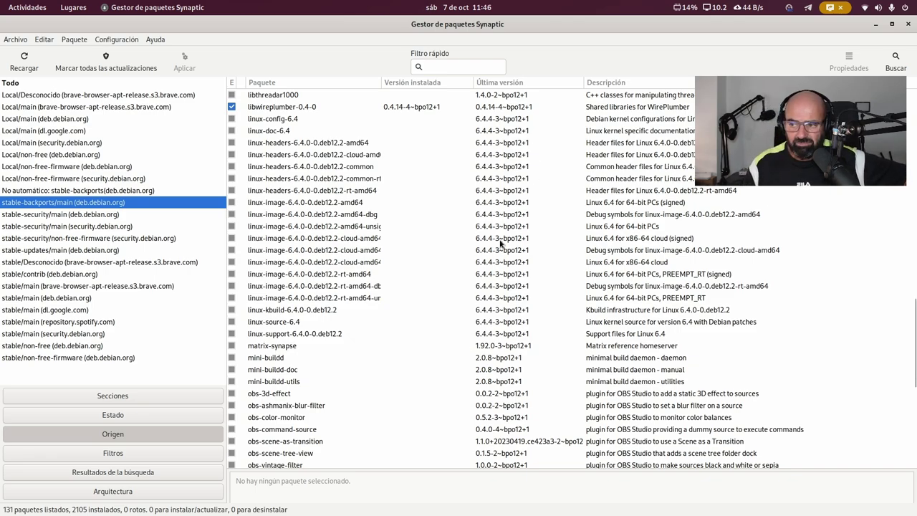
Switch to the Black Box terminal to check the running kernel in the neofetch output, and return to Synaptic
{"action": "key", "text": "super"}
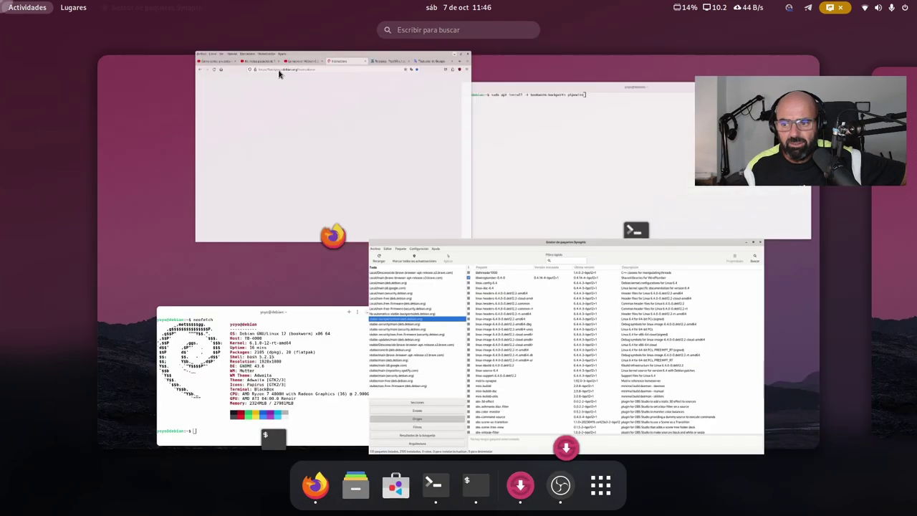
{"action": "left_click", "coordinate": [251, 356]}
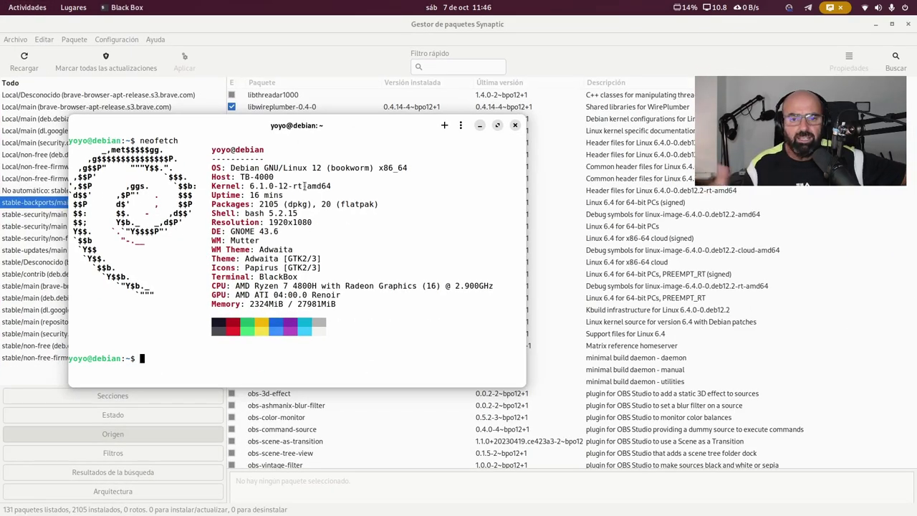
{"action": "key", "text": "super"}
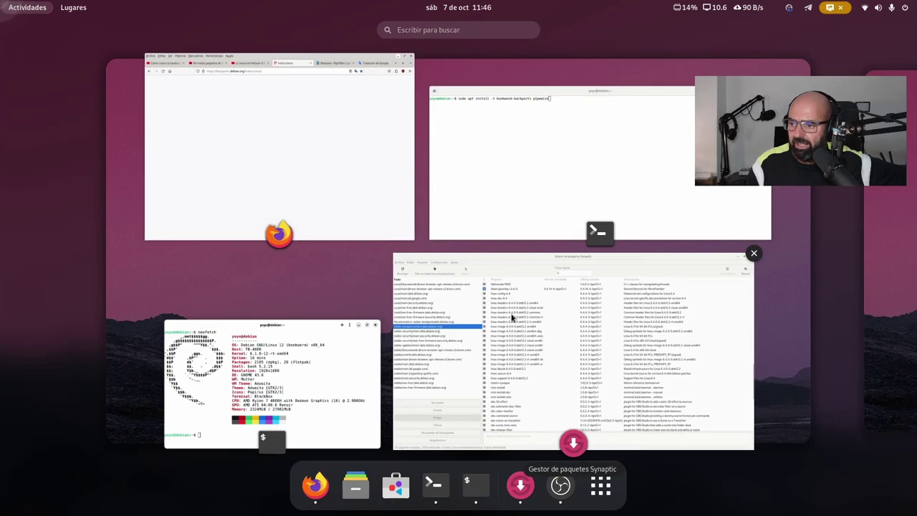
{"action": "left_click", "coordinate": [509, 304]}
Look through the whole stable-backports/main package list, from the kernel packages to both ends, and minimize the Synaptic window
{"action": "scroll", "coordinate": [395, 324], "scroll_direction": "down", "scroll_amount": 5}
{"action": "scroll", "coordinate": [394, 324], "scroll_direction": "up", "scroll_amount": 6}
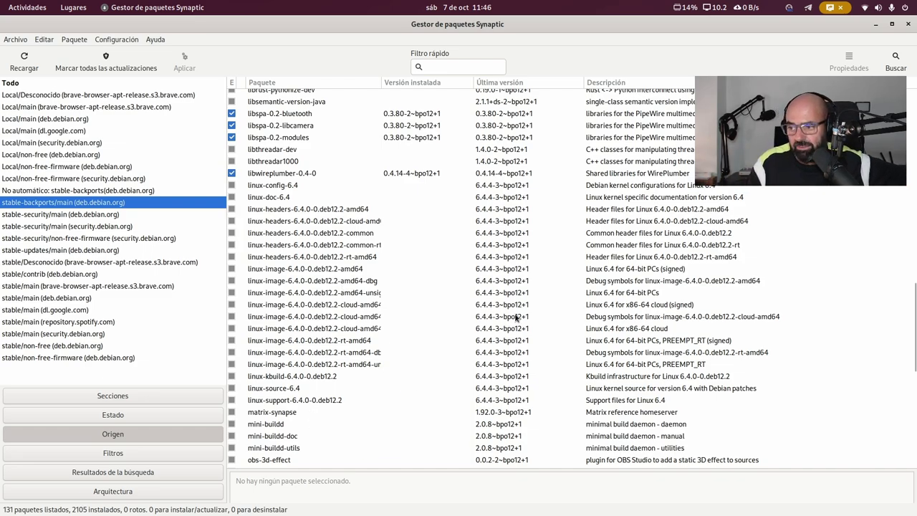
{"action": "scroll", "coordinate": [461, 350], "scroll_direction": "down", "scroll_amount": 4}
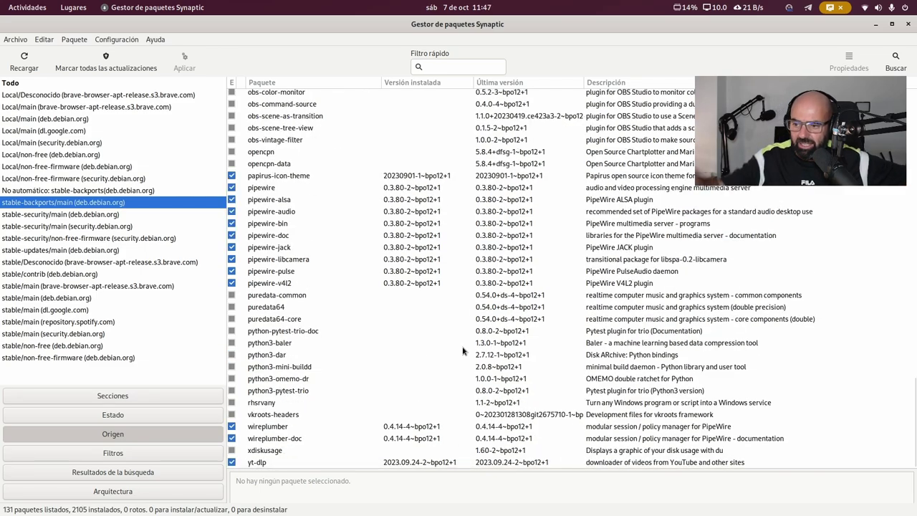
{"action": "scroll", "coordinate": [430, 333], "scroll_direction": "up", "scroll_amount": 15}
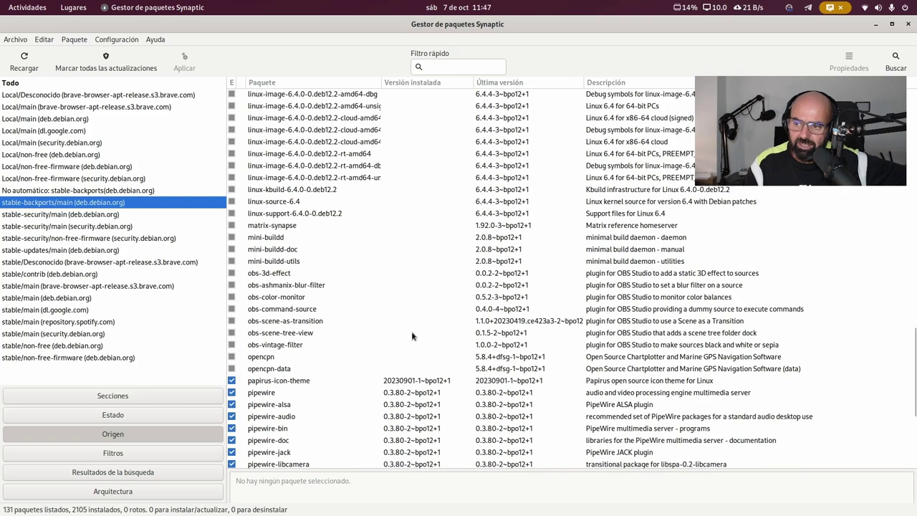
{"action": "scroll", "coordinate": [412, 335], "scroll_direction": "up", "scroll_amount": 2}
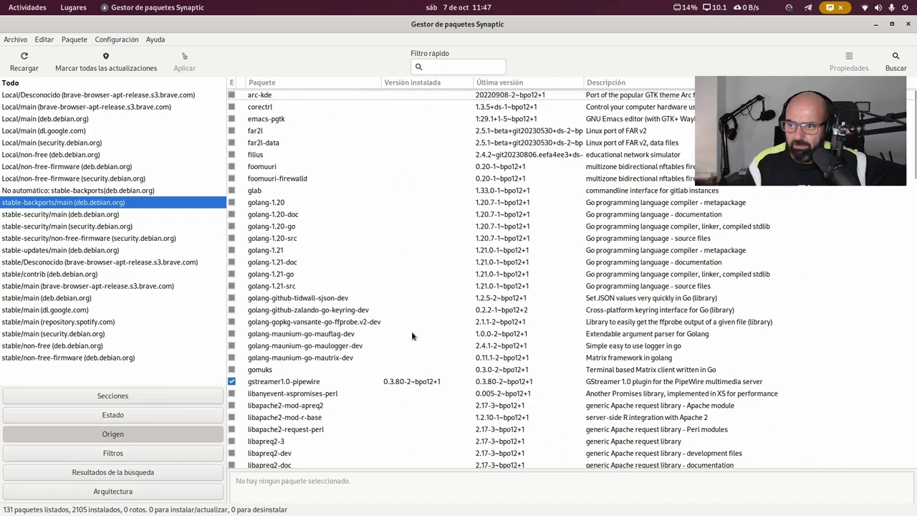
{"action": "left_click", "coordinate": [876, 24]}
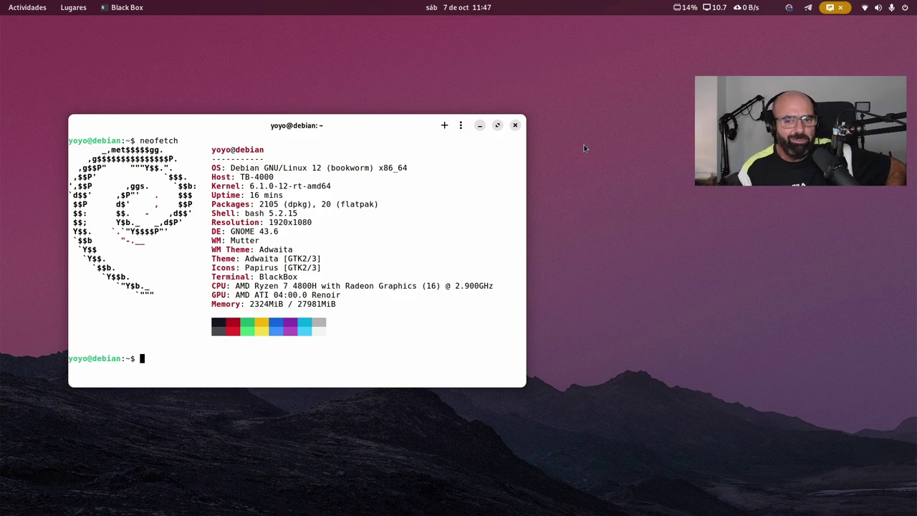